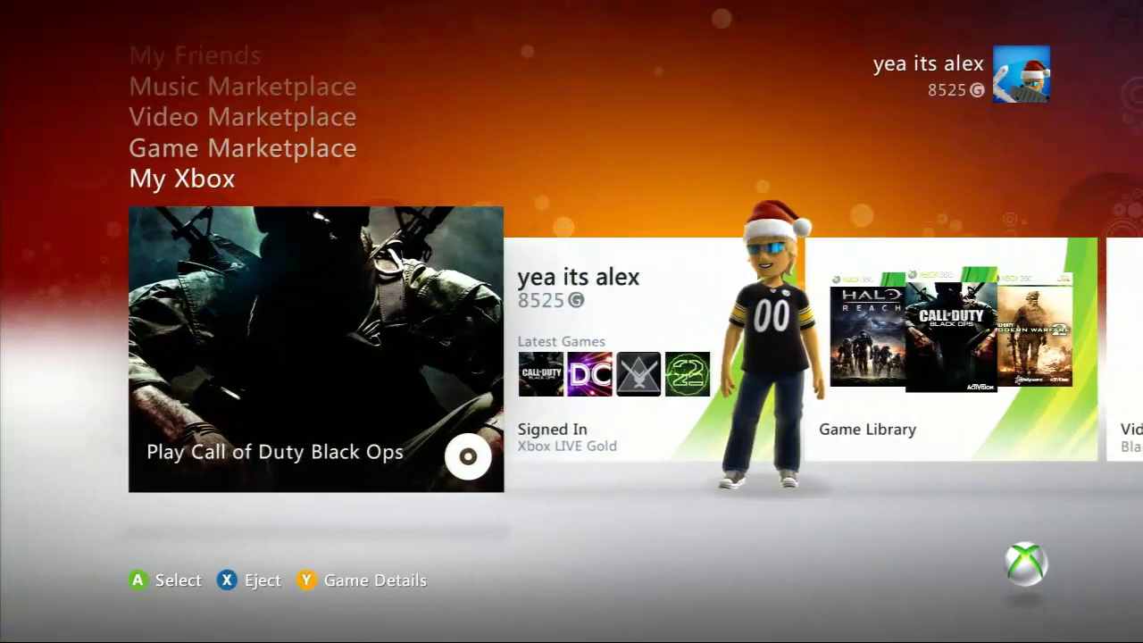
Browse the My Xbox tiles, then open and close the Xbox Guide
key(Right)
key(Left)
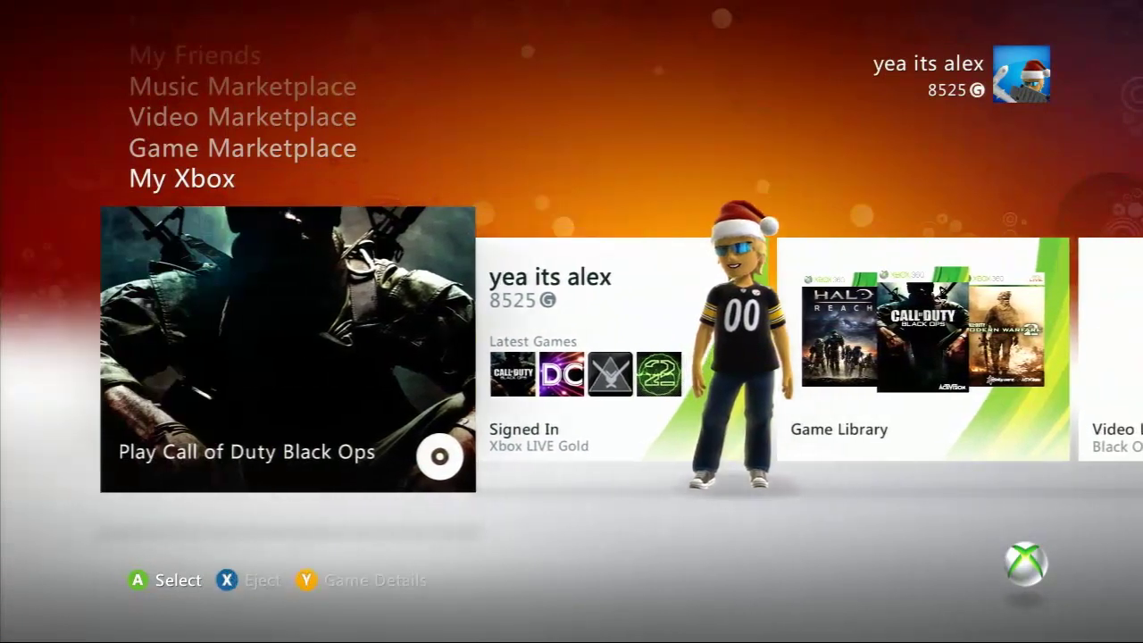
key(Return)
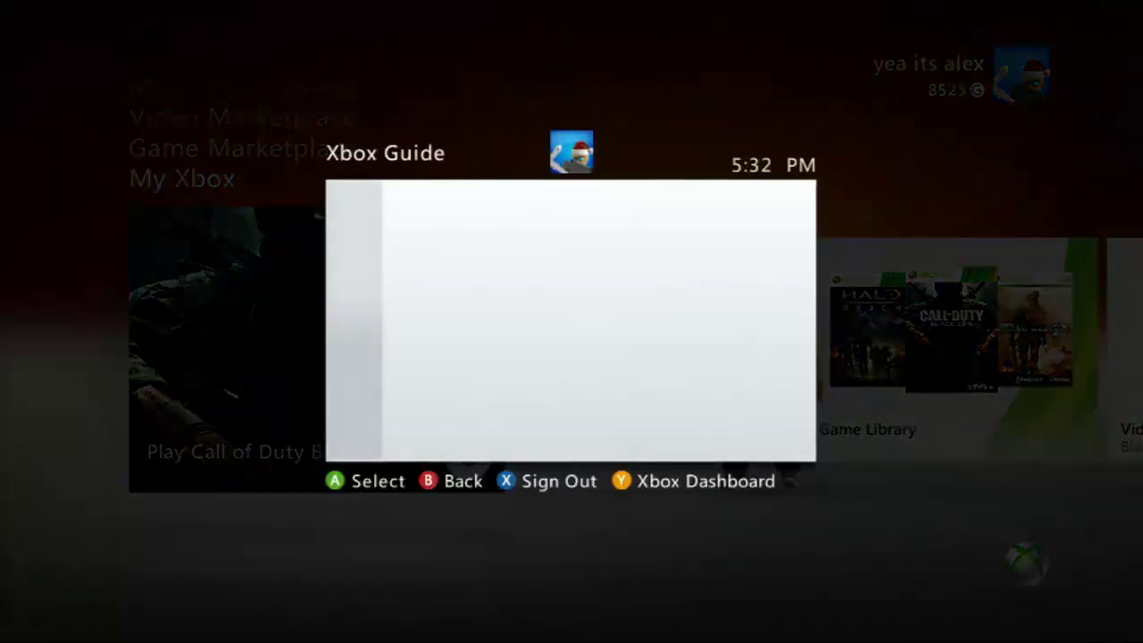
key(Down)
key(Escape)
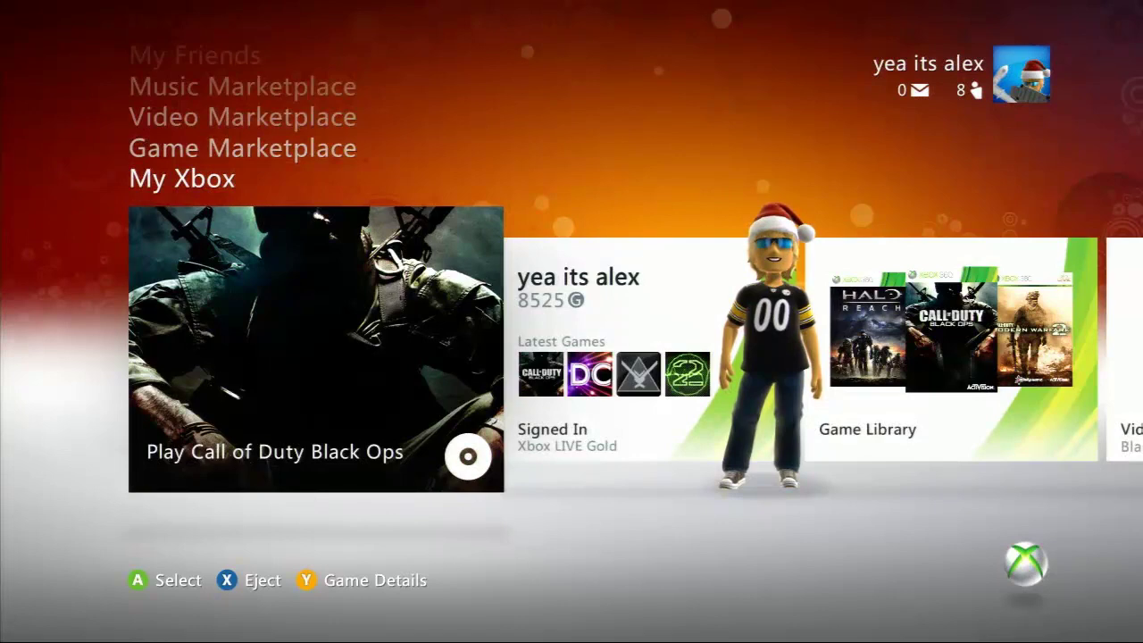
Open System Settings from My Xbox and highlight Memory
key(Right)
key(Right)
key(Right)
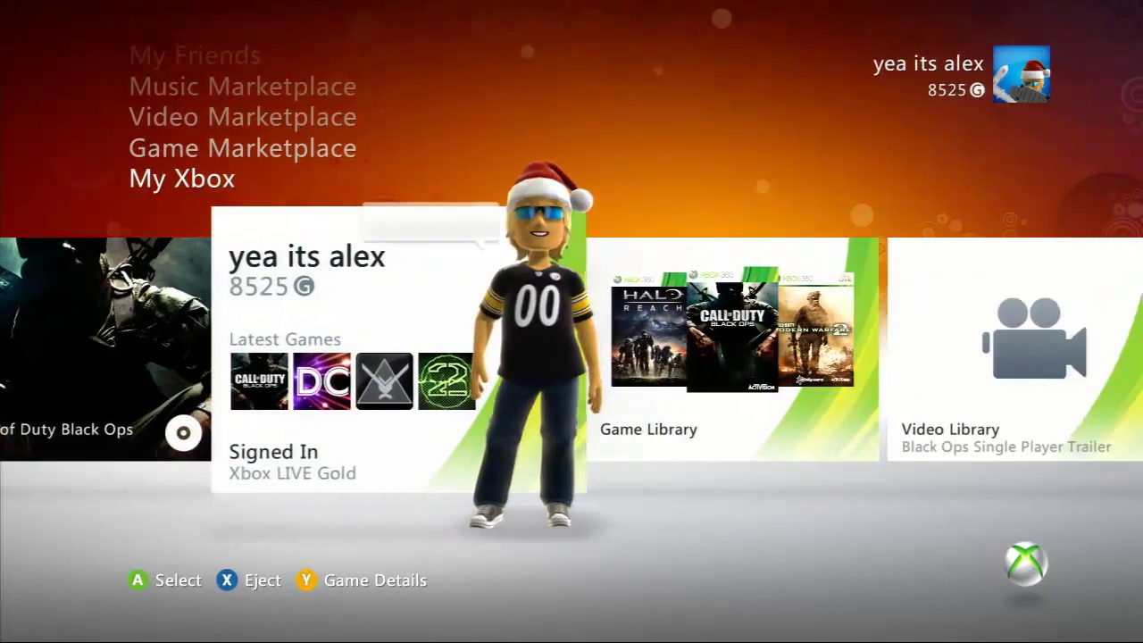
key(Right)
key(Right)
key(Right)
key(Right)
key(Right)
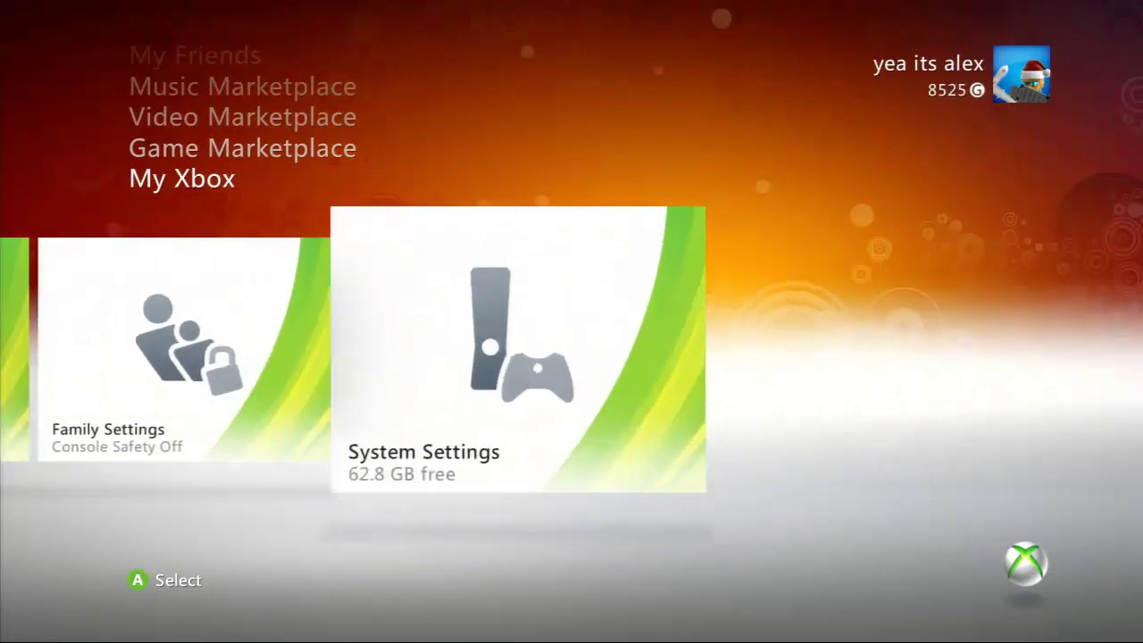
key(Return)
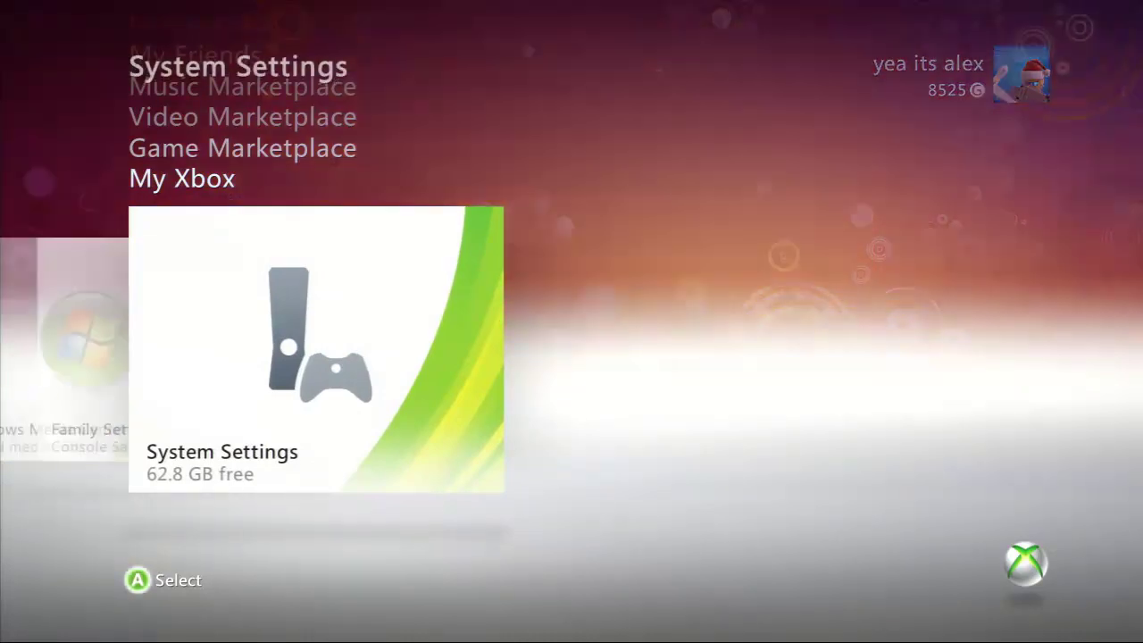
key(Down)
key(Down)
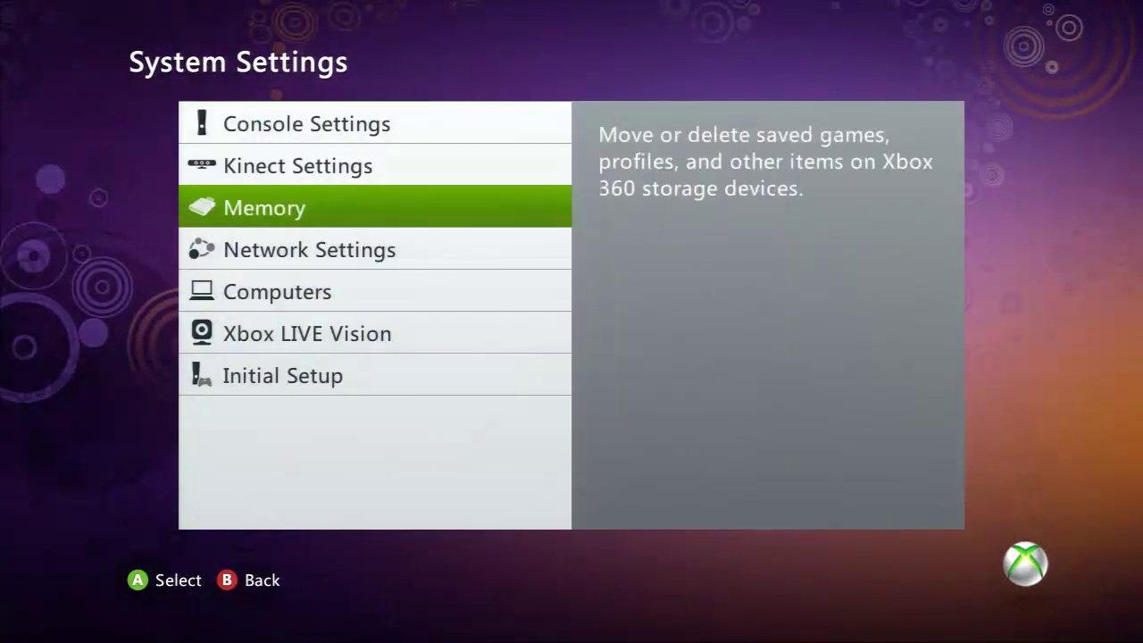
Open Memory and move through the storage devices up to the console hard drive
key(Return)
key(Down)
key(Down)
key(Down)
key(Down)
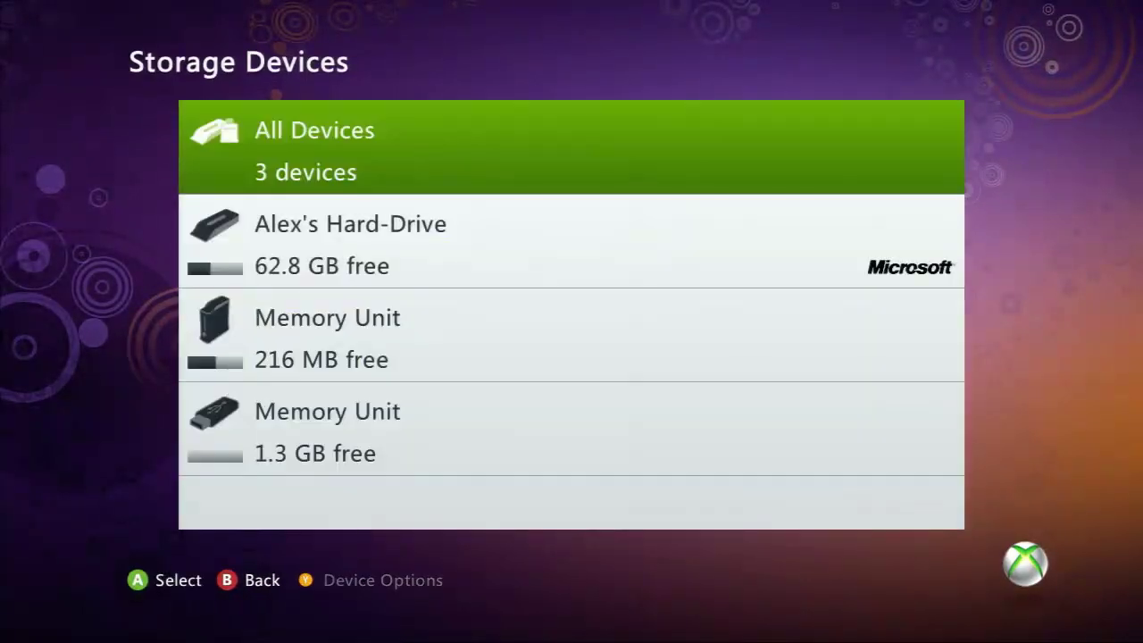
key(Up)
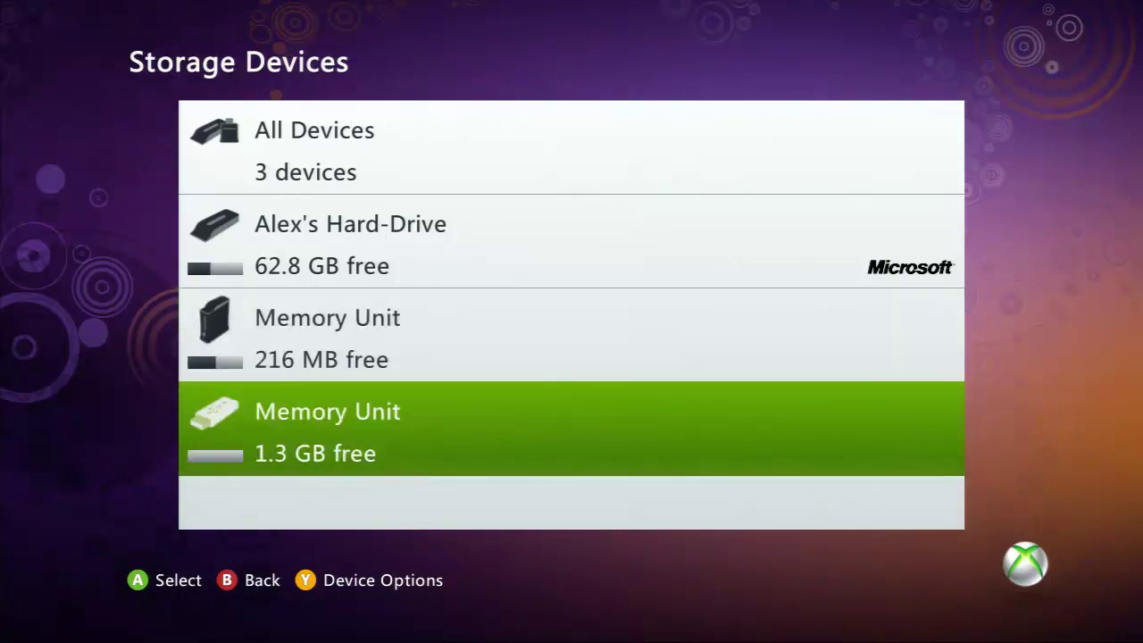
key(Up)
key(Up)
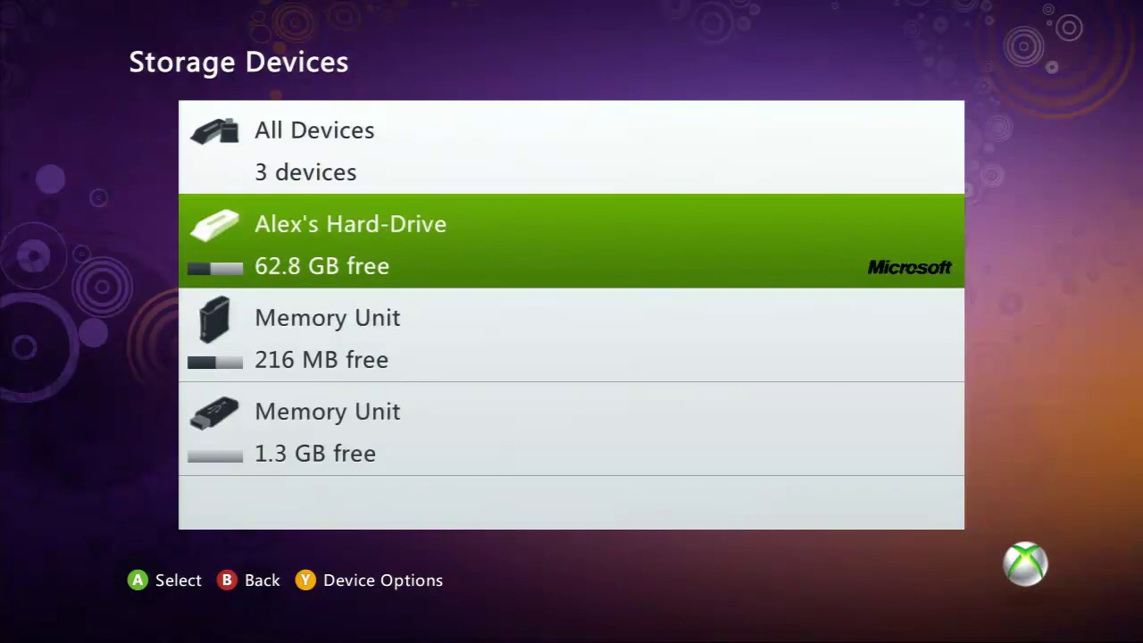
Open the hard drive's Games list and highlight Assassin's Creed
key(Return)
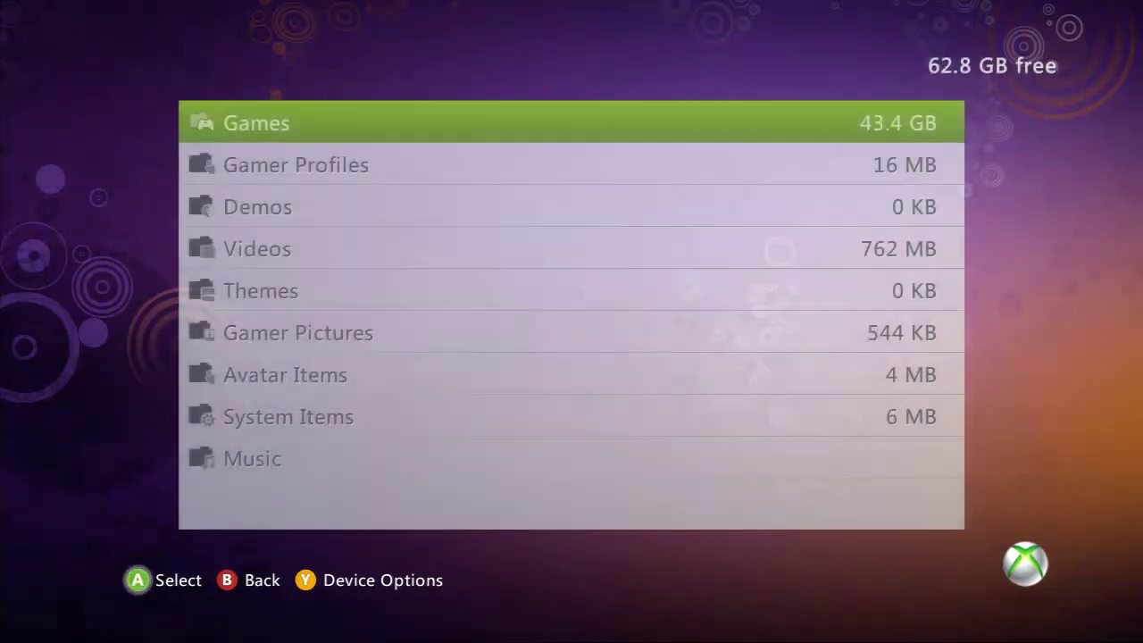
key(Return)
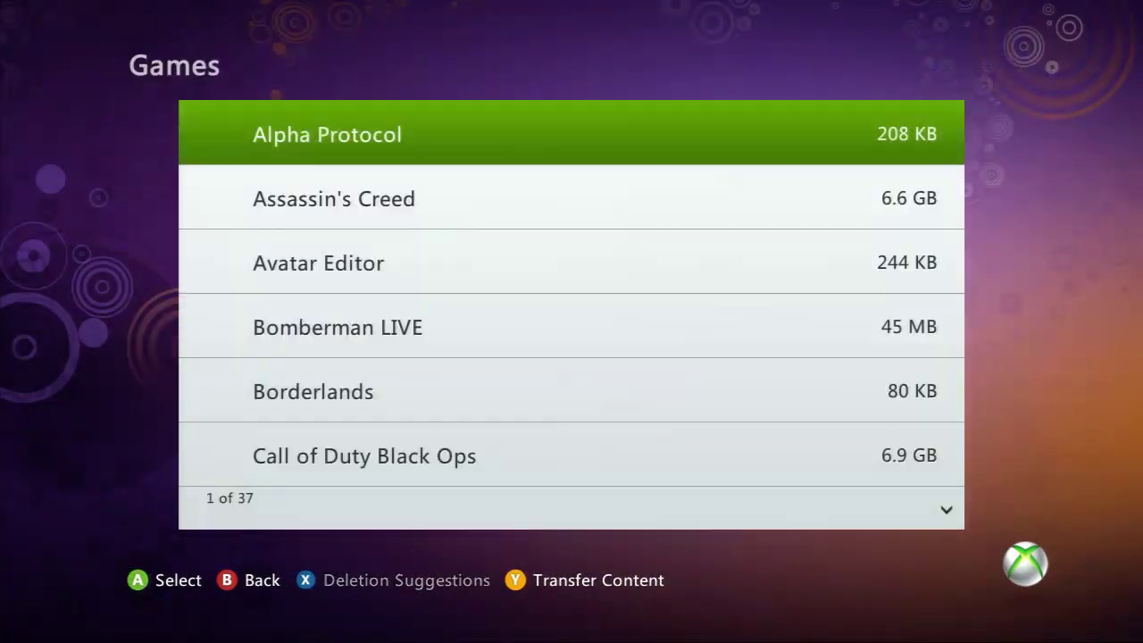
key(Down)
key(Down)
key(Down)
key(Down)
key(Down)
key(Down)
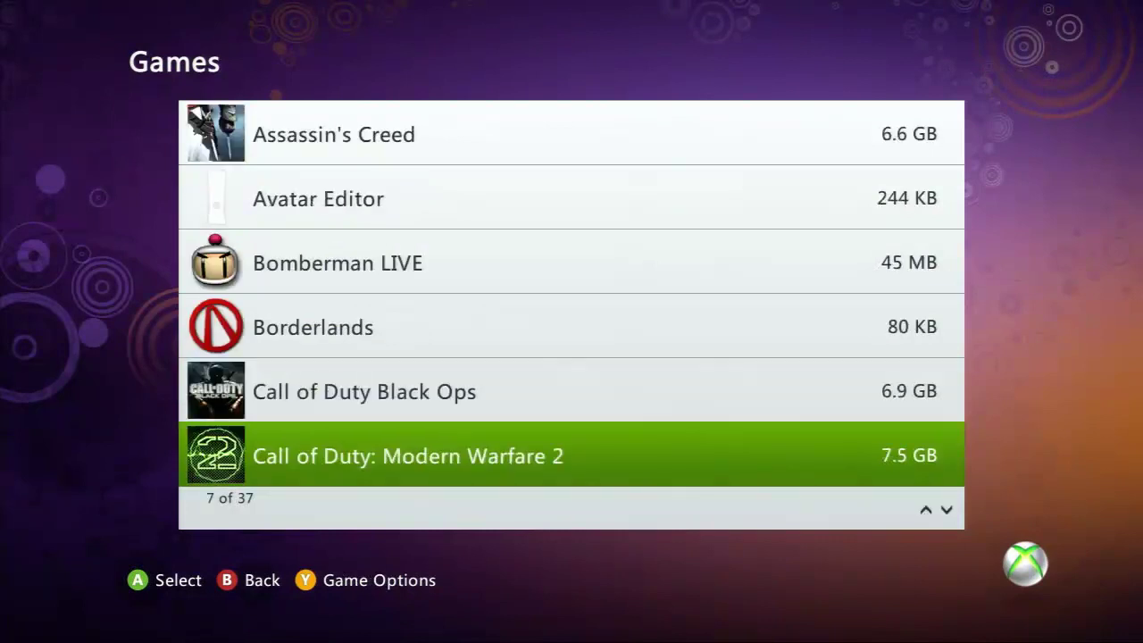
key(Up)
key(Up)
key(Up)
key(Up)
key(Up)
key(Up)
key(Down)
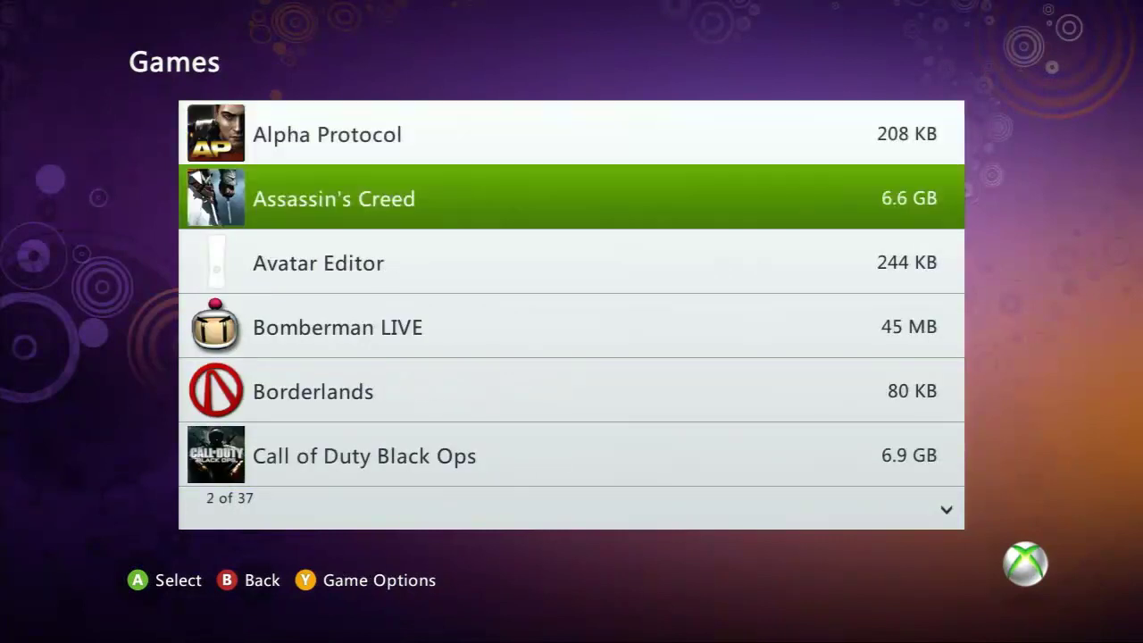
key(Down)
key(Up)
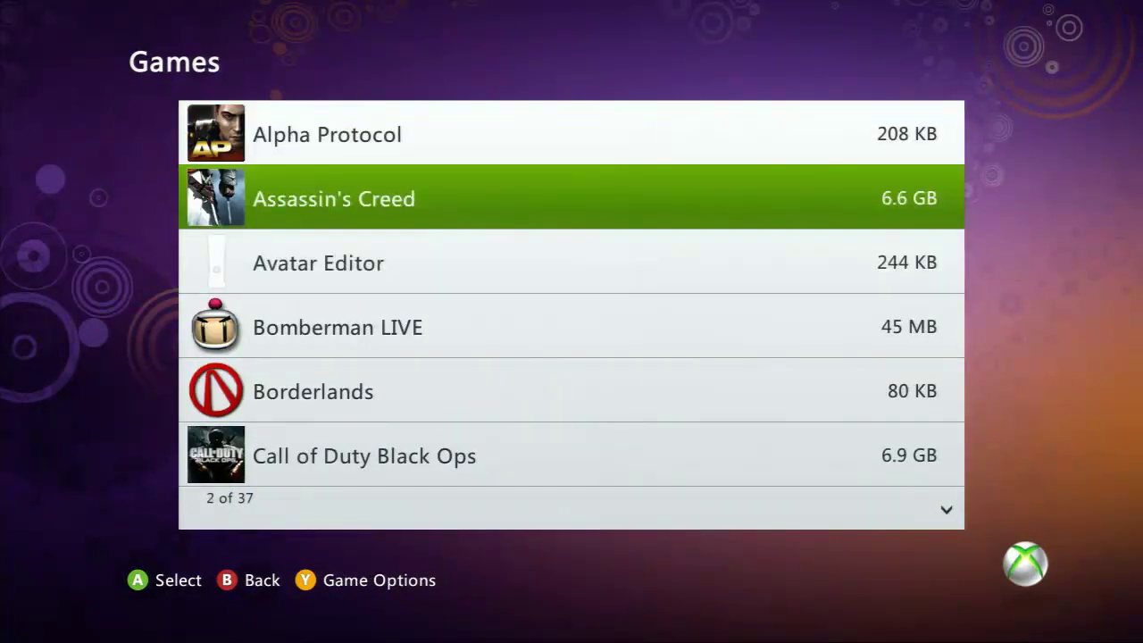
Open Assassin's Creed's content and highlight its 356 KB saved game
key(Return)
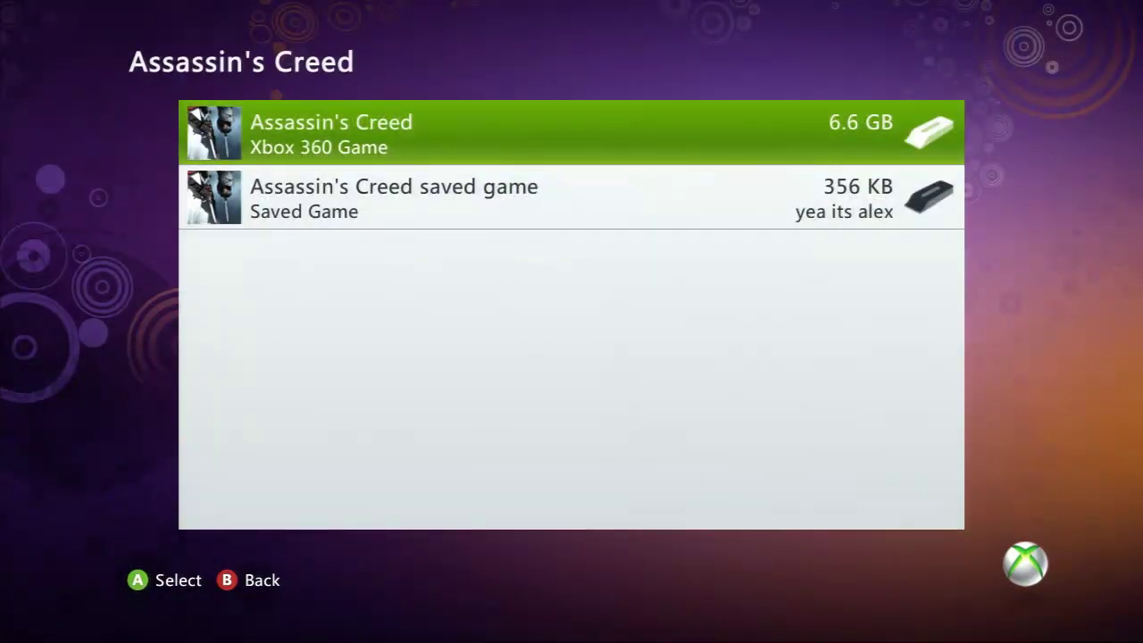
key(Down)
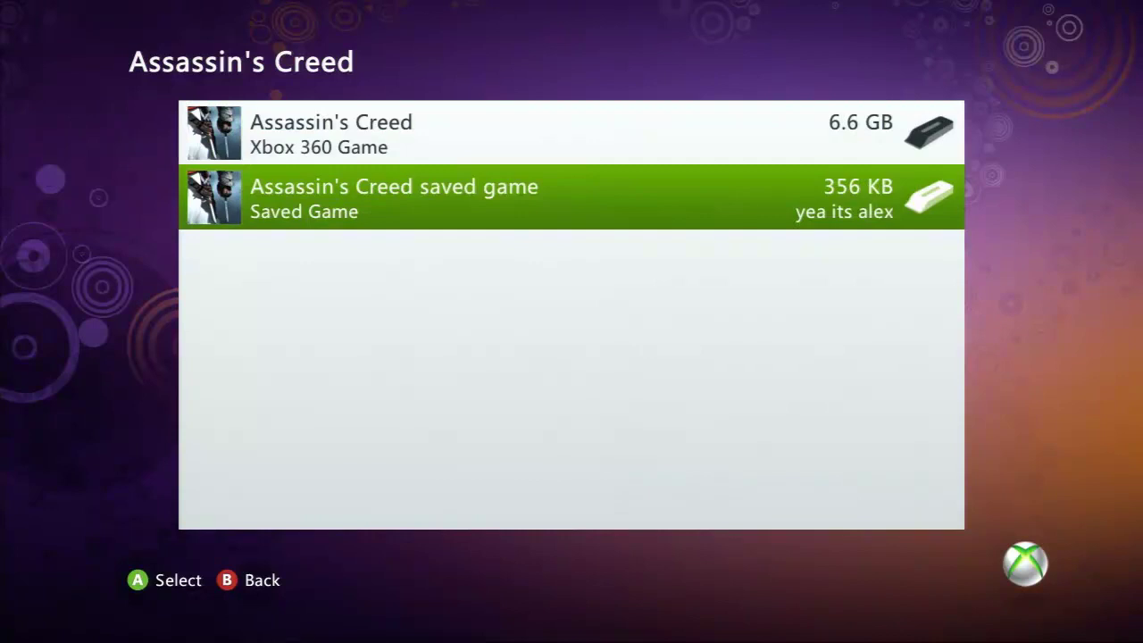
key(Up)
key(Down)
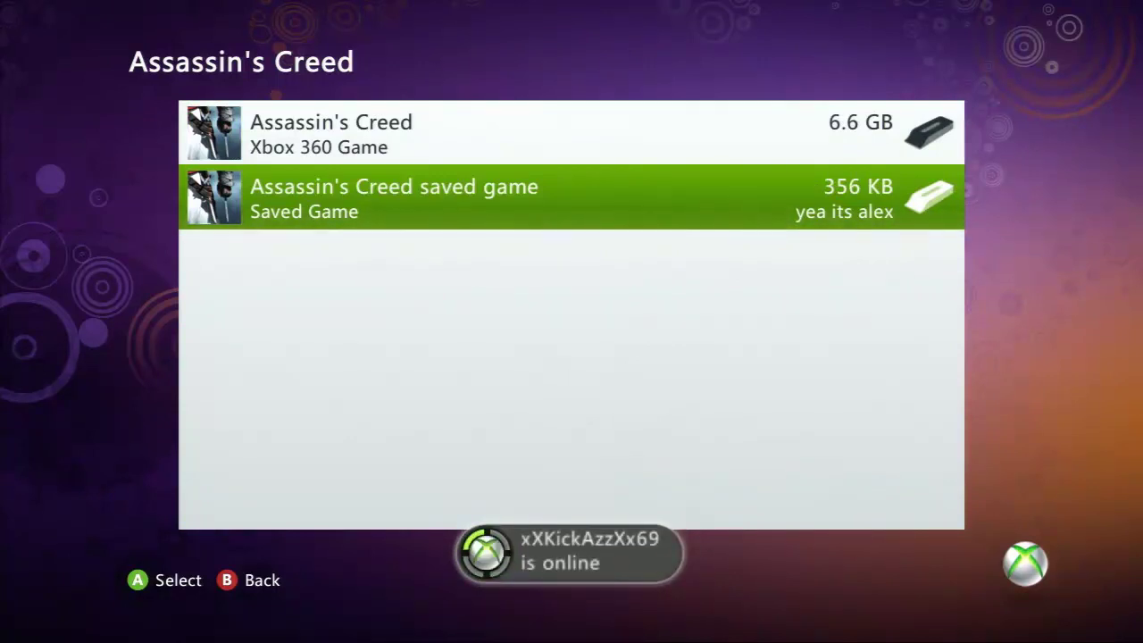
Move the Assassin's Creed save to the 1.3 GB Memory Unit, then back out
key(Return)
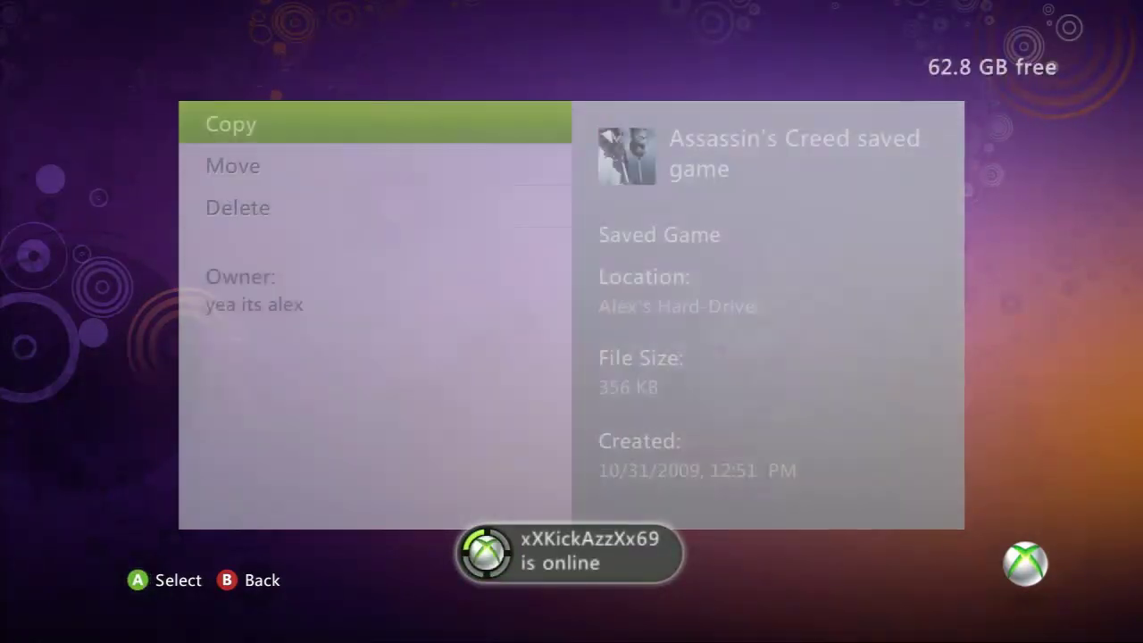
key(Down)
key(Return)
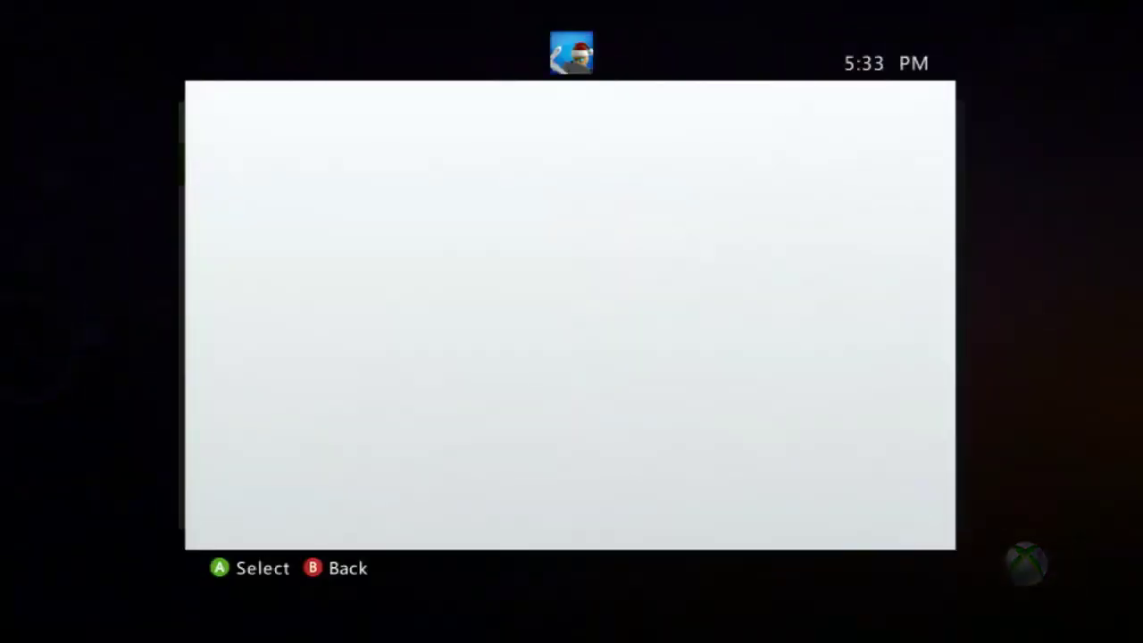
key(Down)
key(Down)
key(Return)
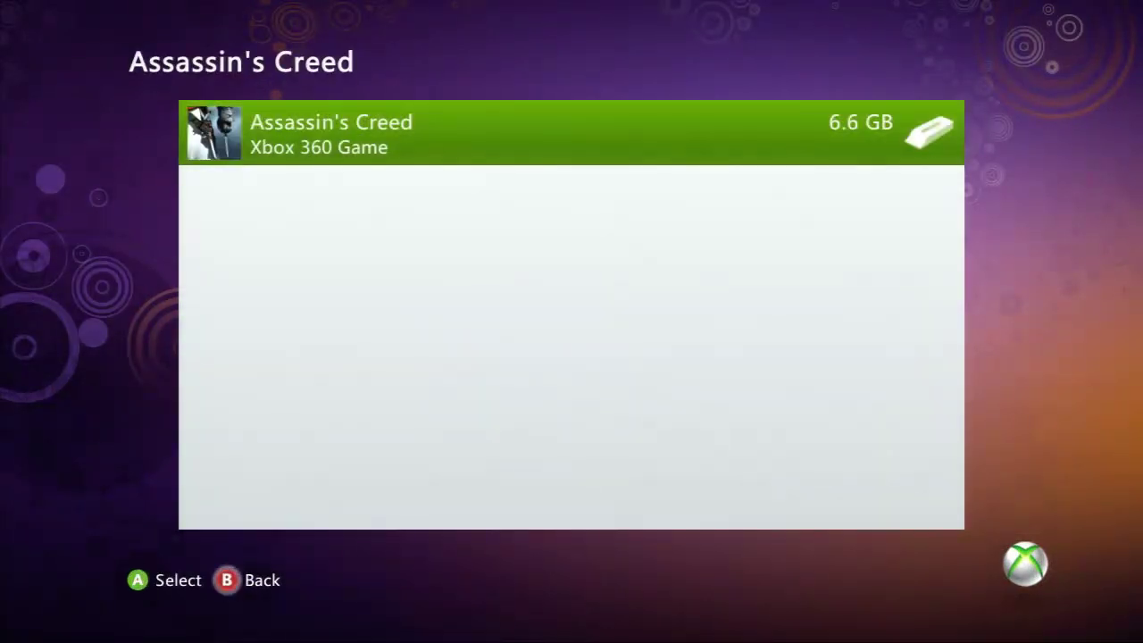
key(Escape)
key(Escape)
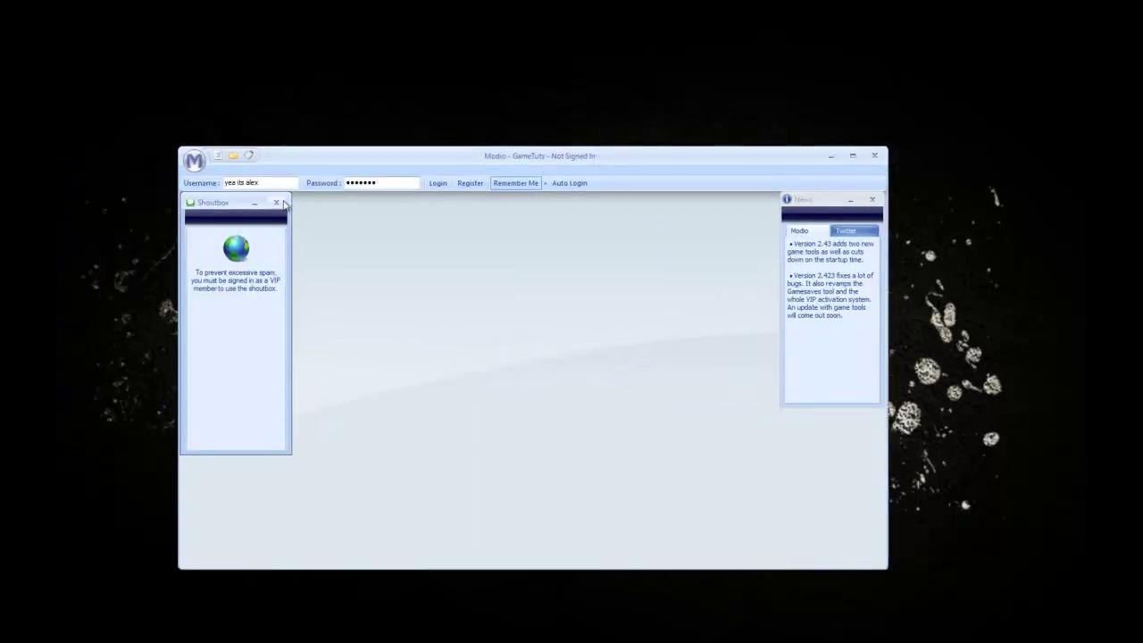
Open Modio's Xbox360 Device Explorer and load the USB stick
click(195, 161)
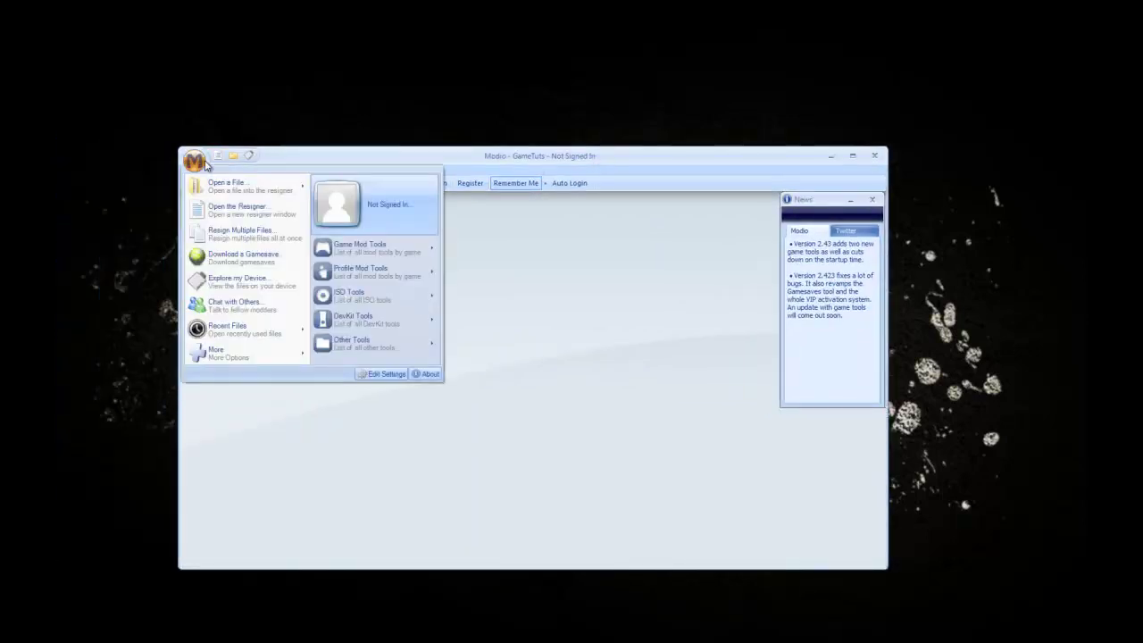
click(266, 293)
click(354, 248)
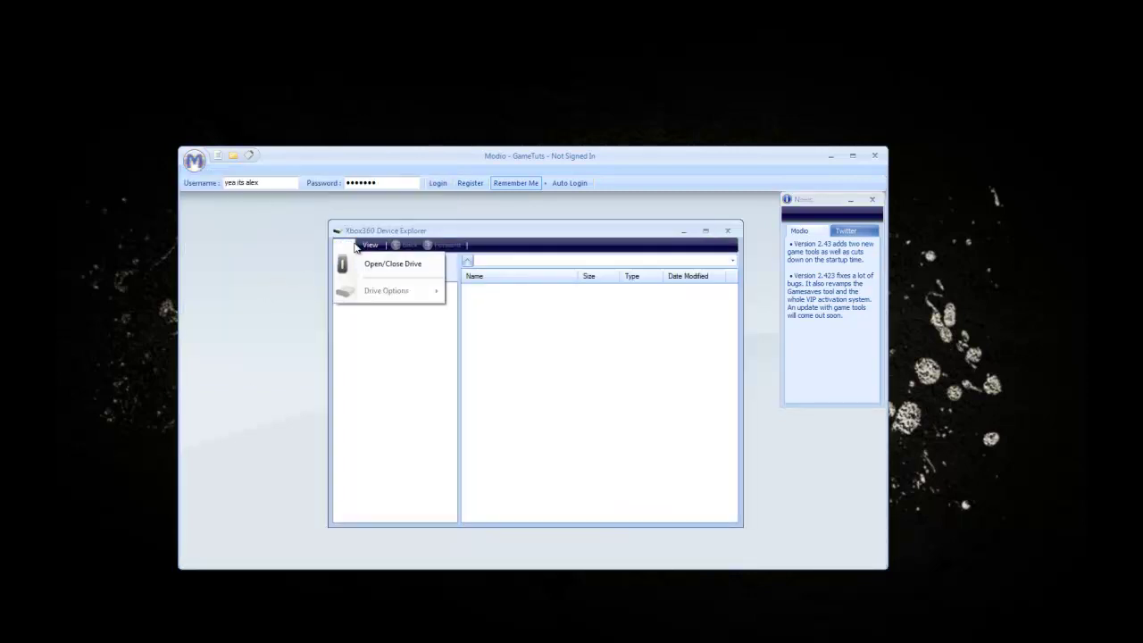
click(362, 266)
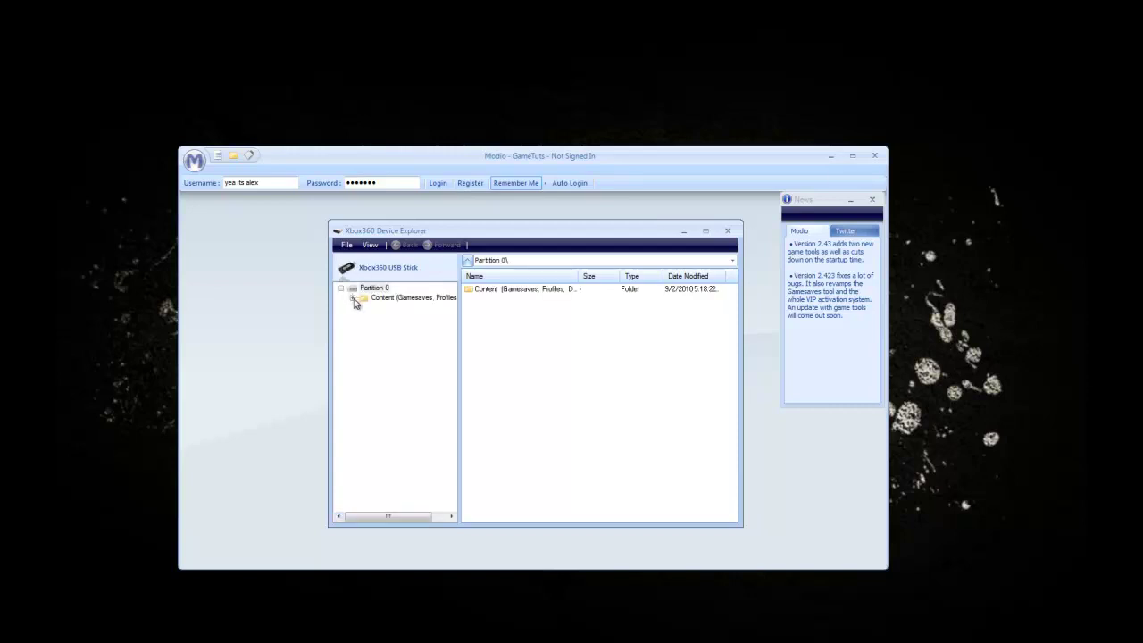
Expand Content > profile > Dragon Age II > Game Saves and select 0x21db3e16_1_ul3
click(353, 299)
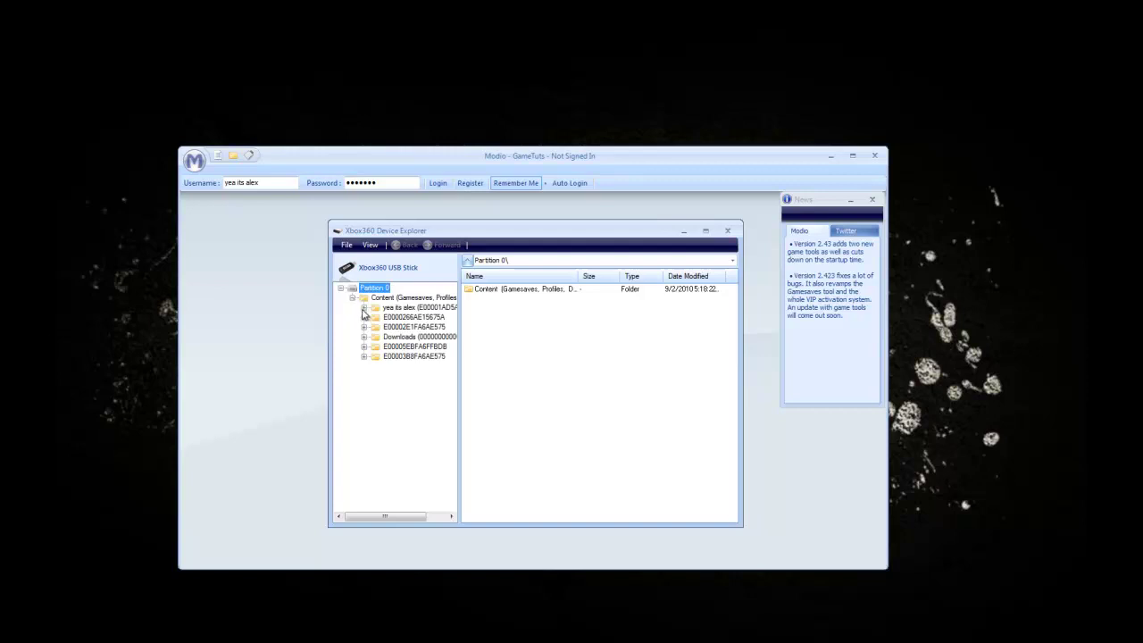
click(364, 308)
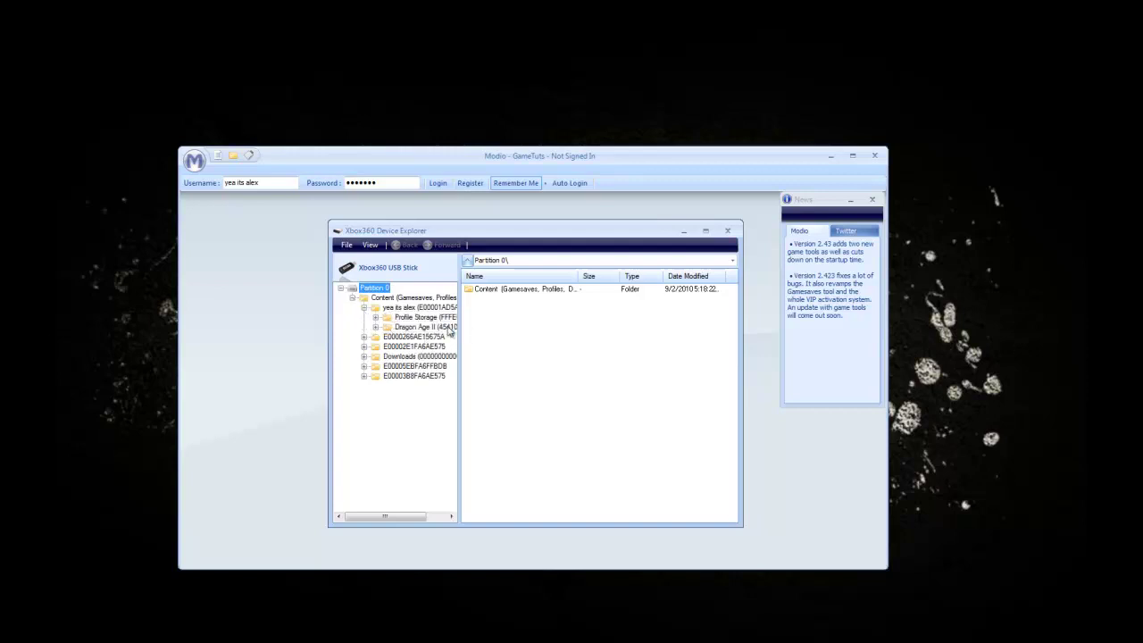
click(376, 328)
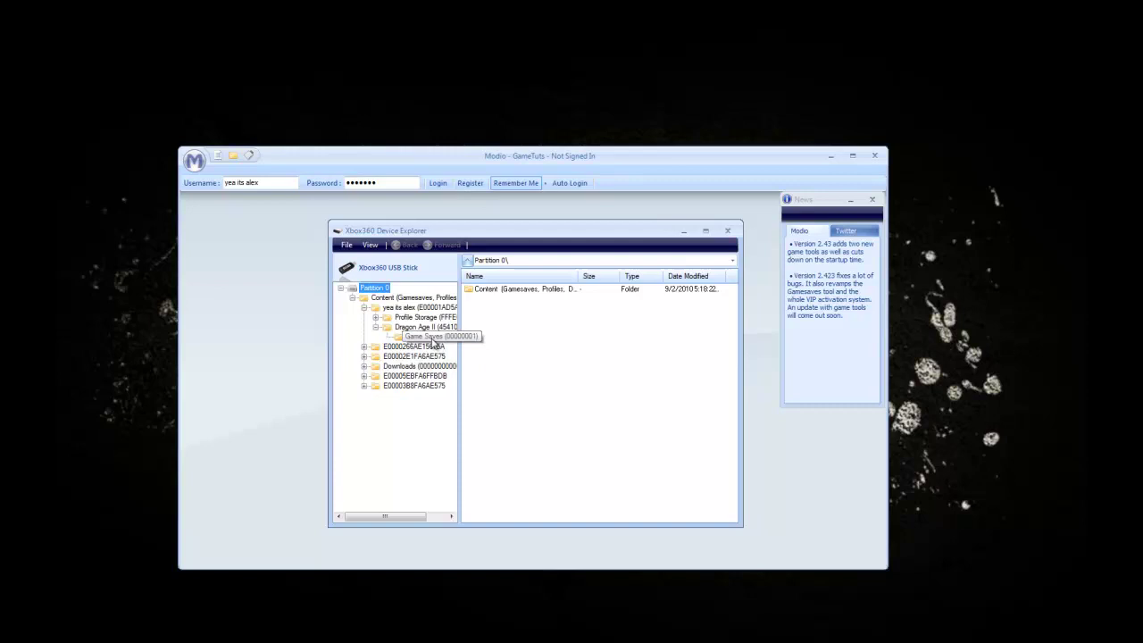
click(432, 337)
click(497, 291)
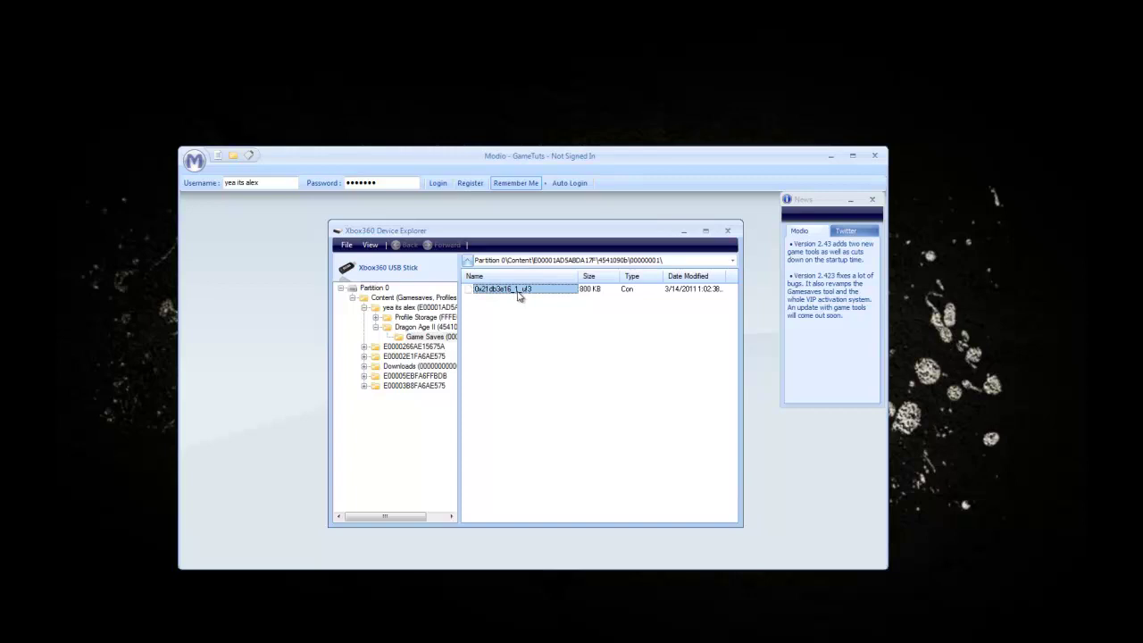
Extract 0x21db3e16_1_ul3 to the Desktop and minimise Modio
right_click(520, 296)
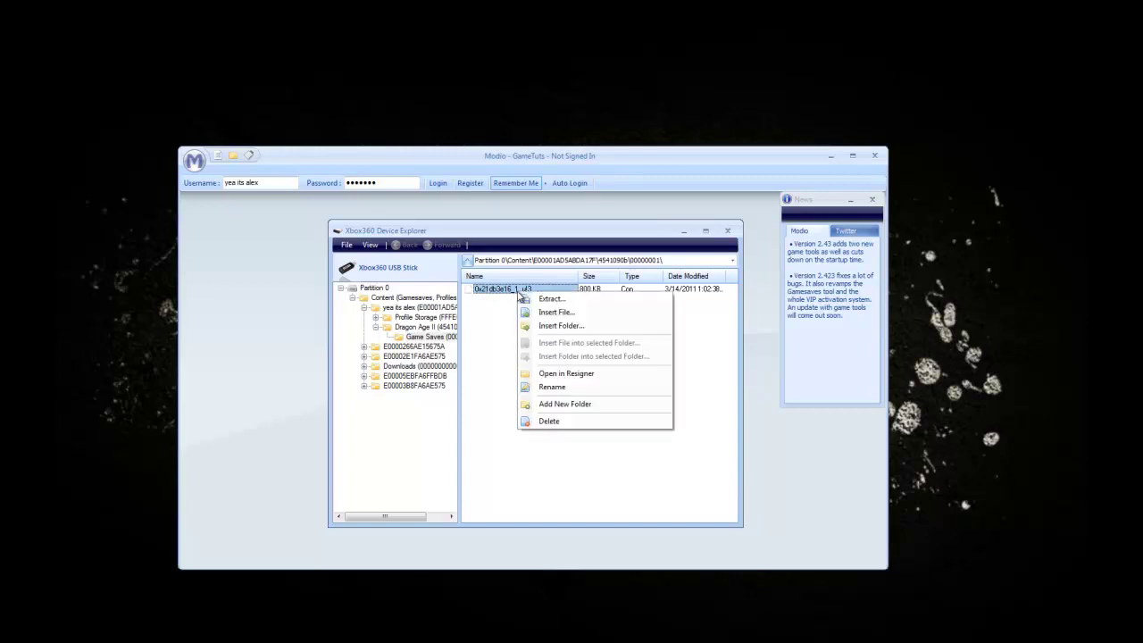
click(548, 298)
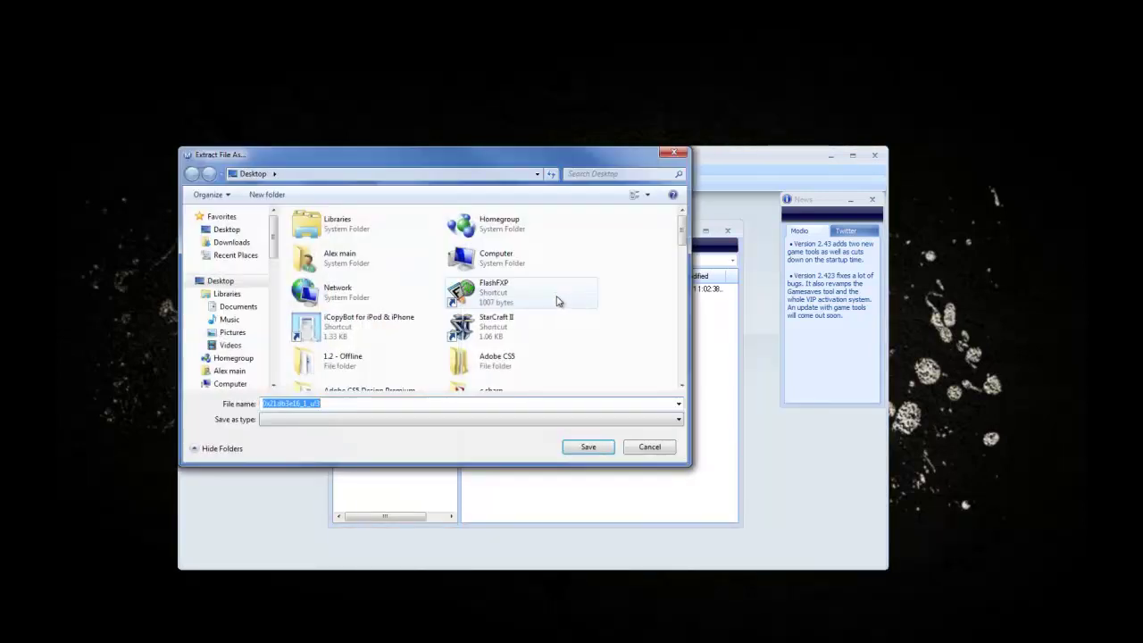
click(220, 217)
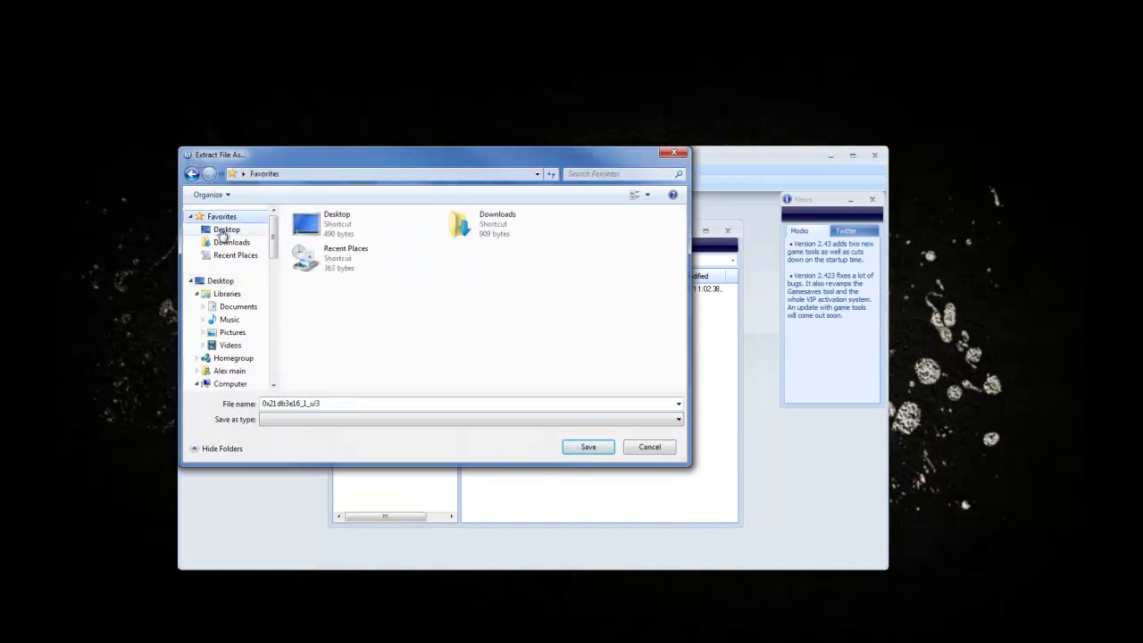
click(223, 231)
click(580, 447)
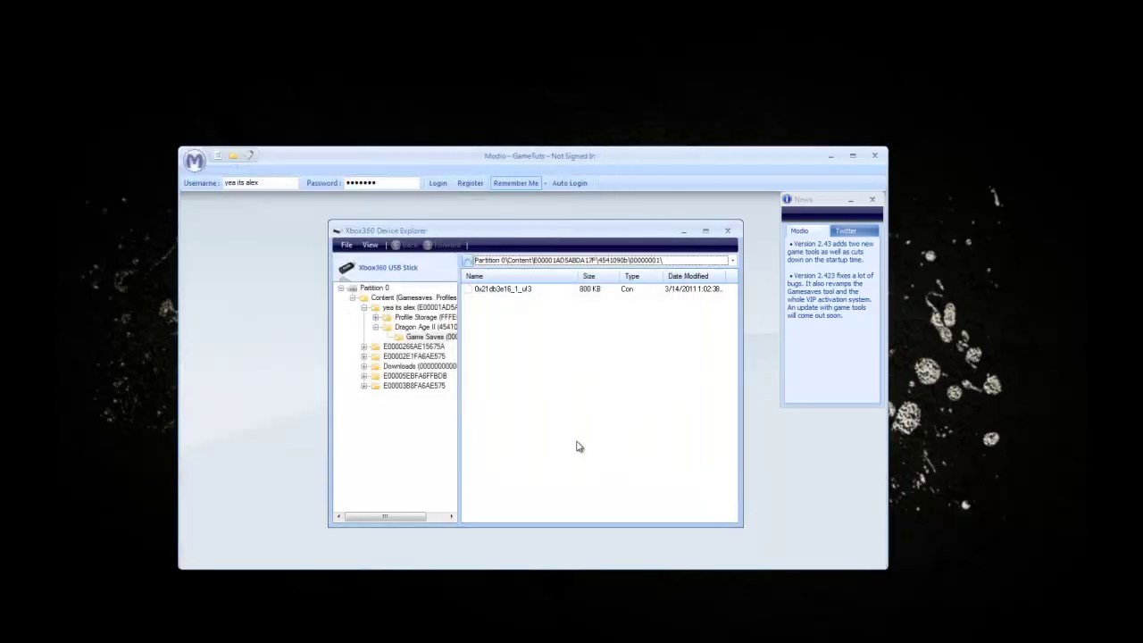
click(831, 157)
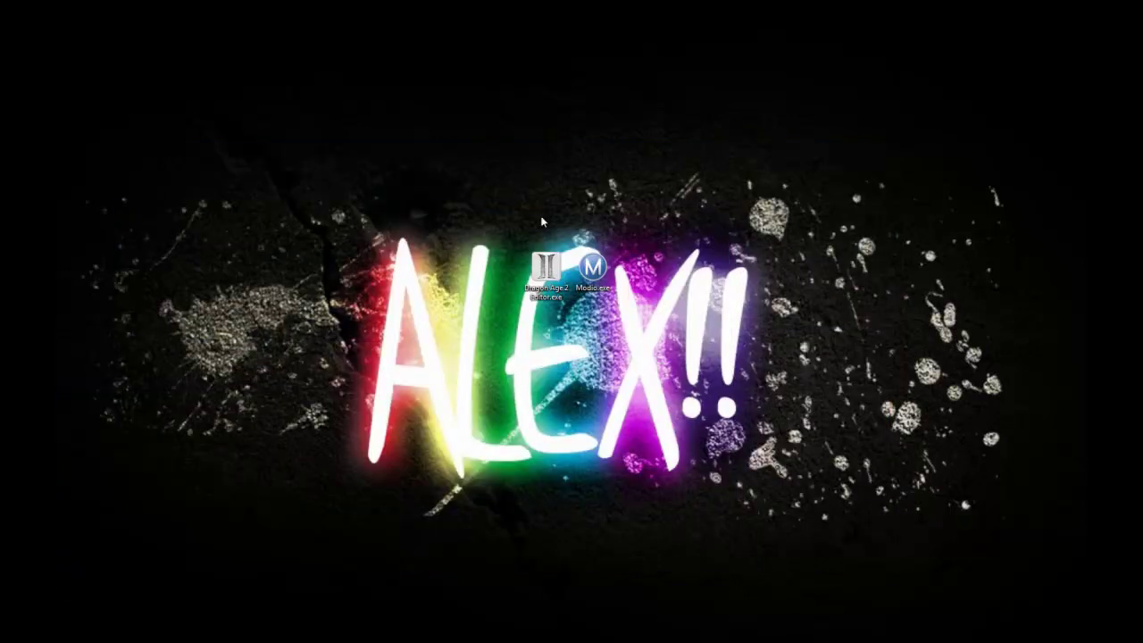
Launch the Dragon Age 2 Editor from the desktop
drag(411, 94, 549, 404)
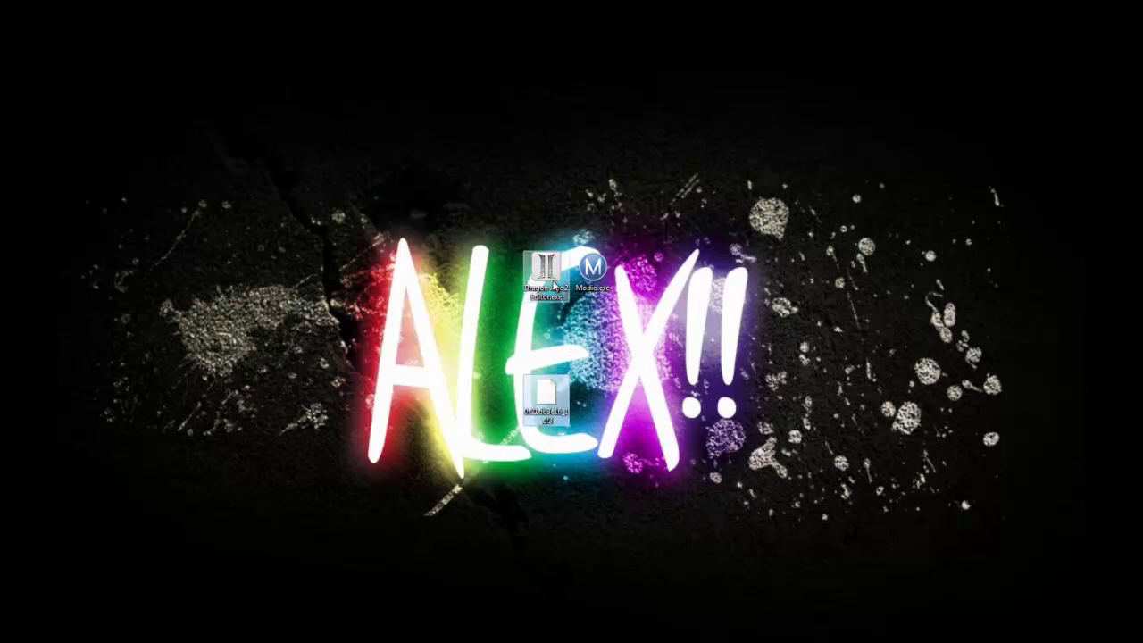
double_click(548, 277)
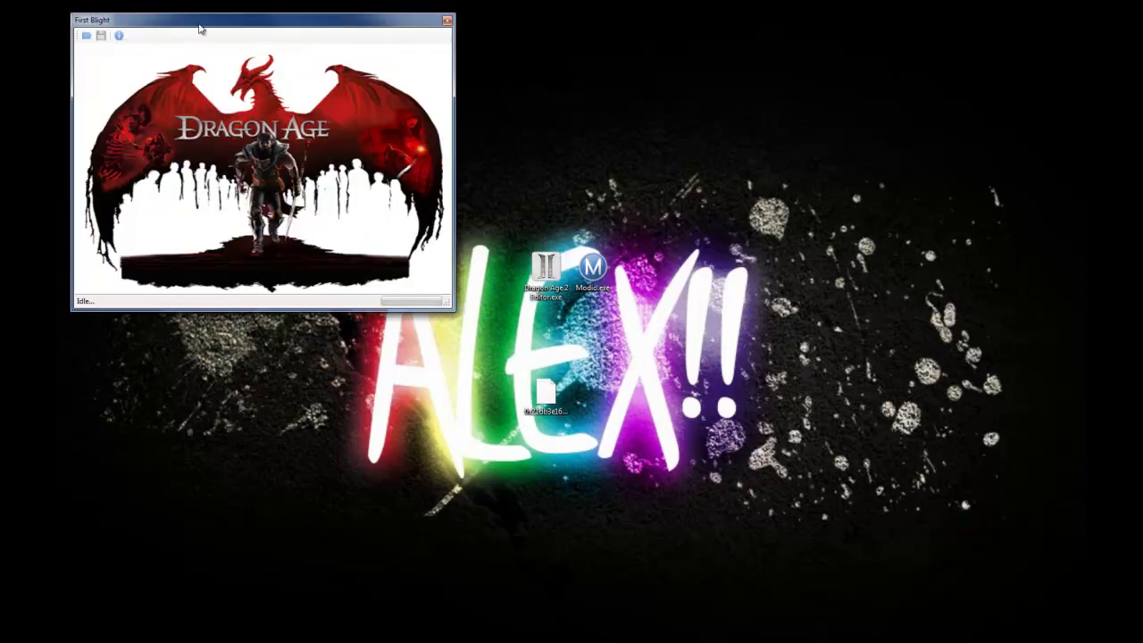
drag(204, 22, 439, 38)
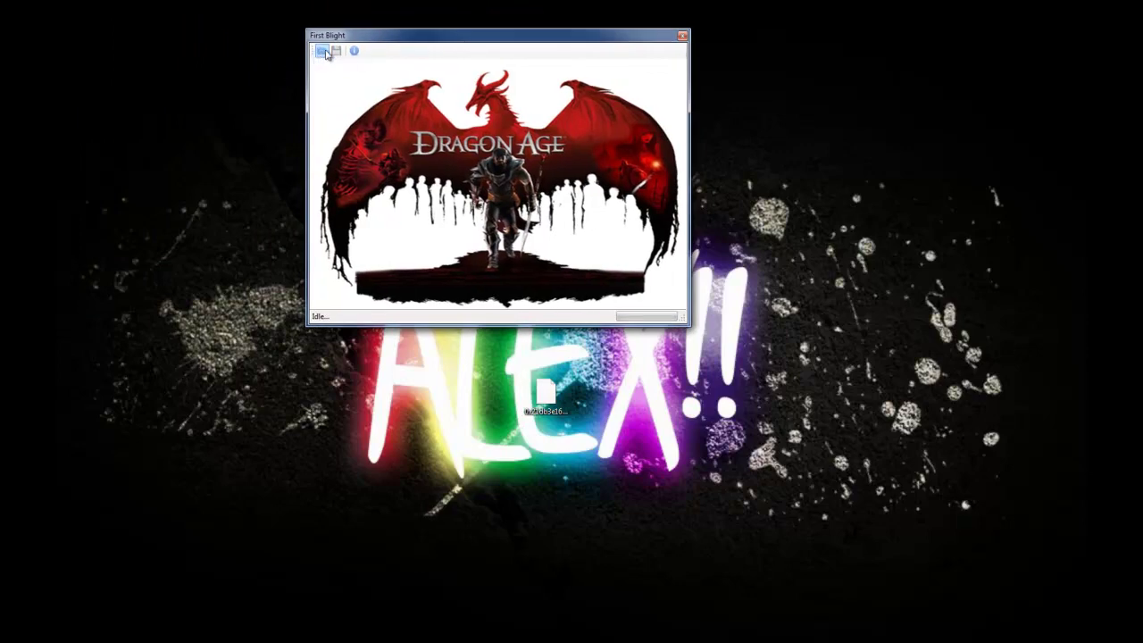
Load the Desktop save 0x21db3e16_1_ul3 into First Blight
click(320, 54)
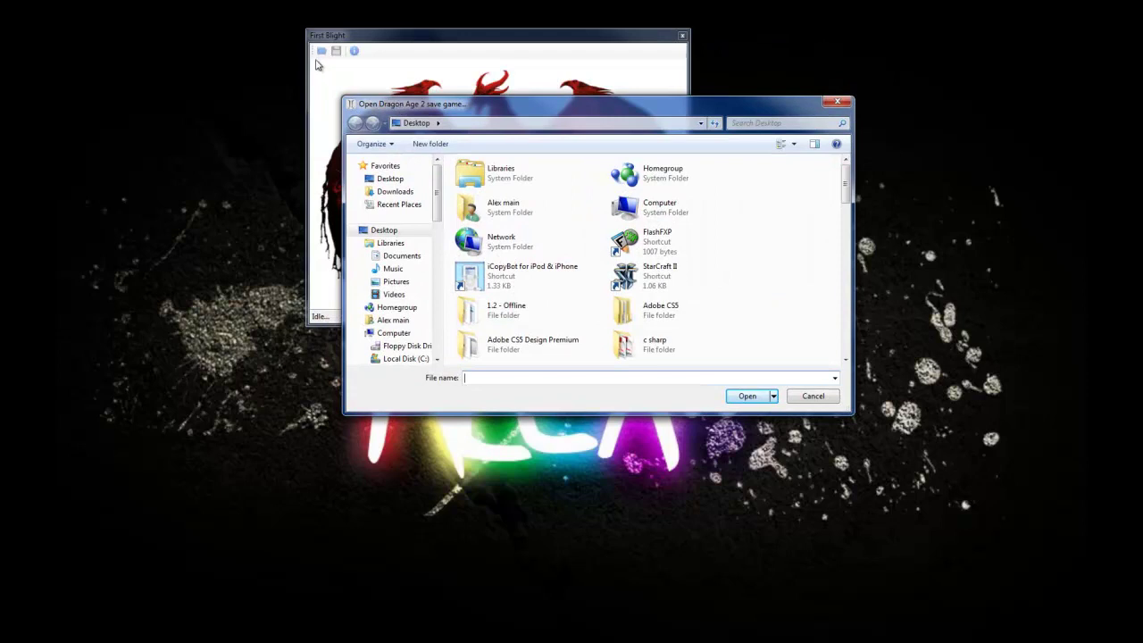
drag(448, 113, 402, 73)
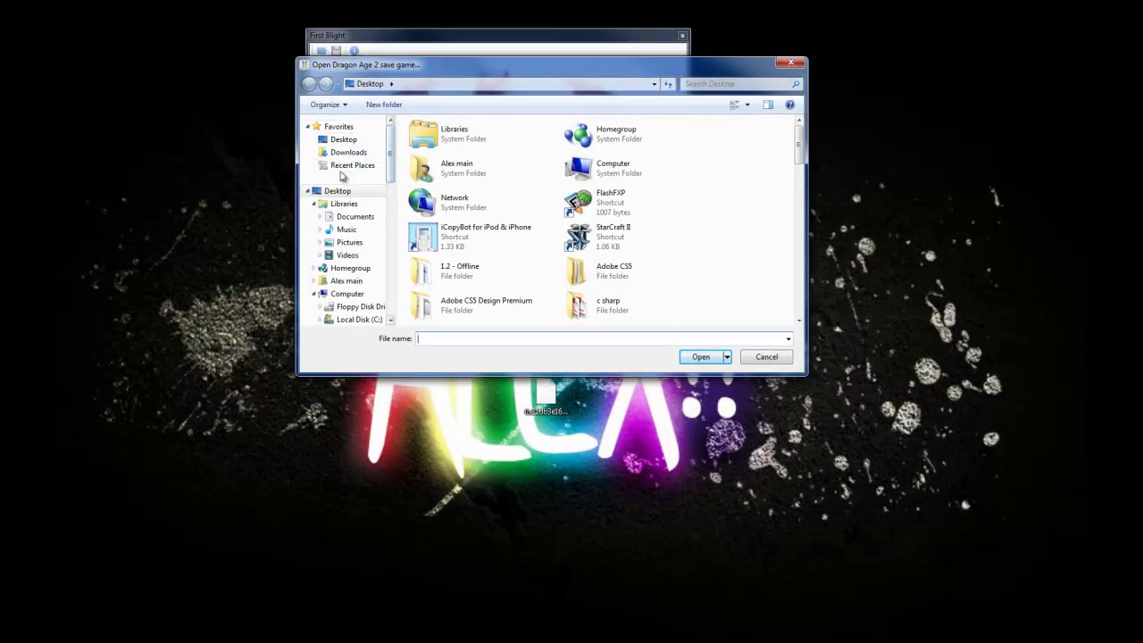
drag(803, 153, 798, 223)
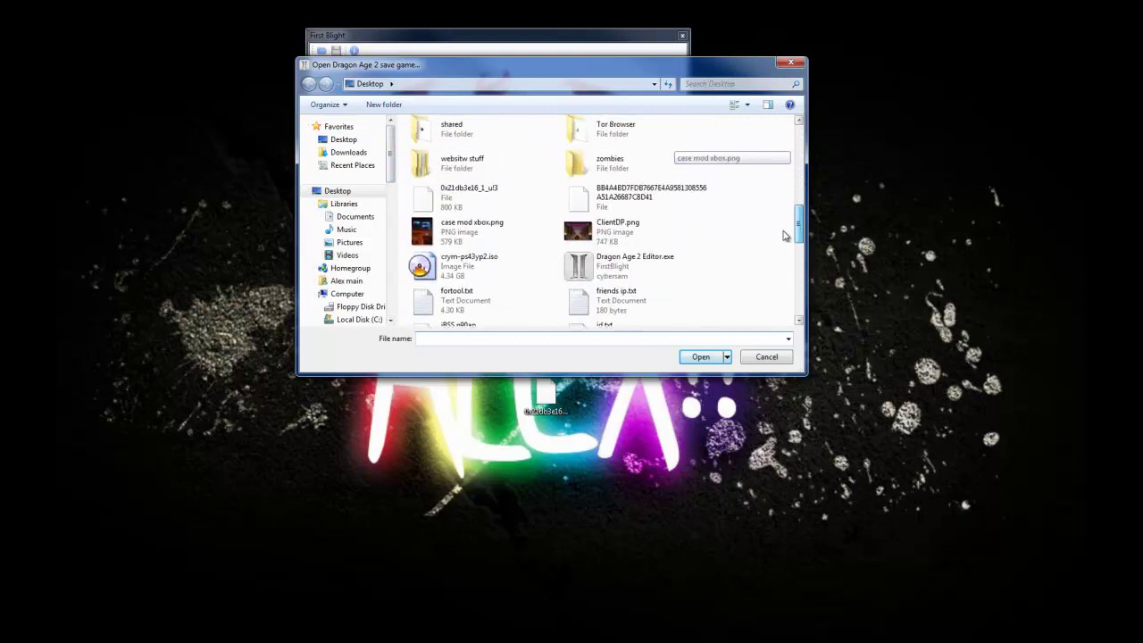
click(473, 196)
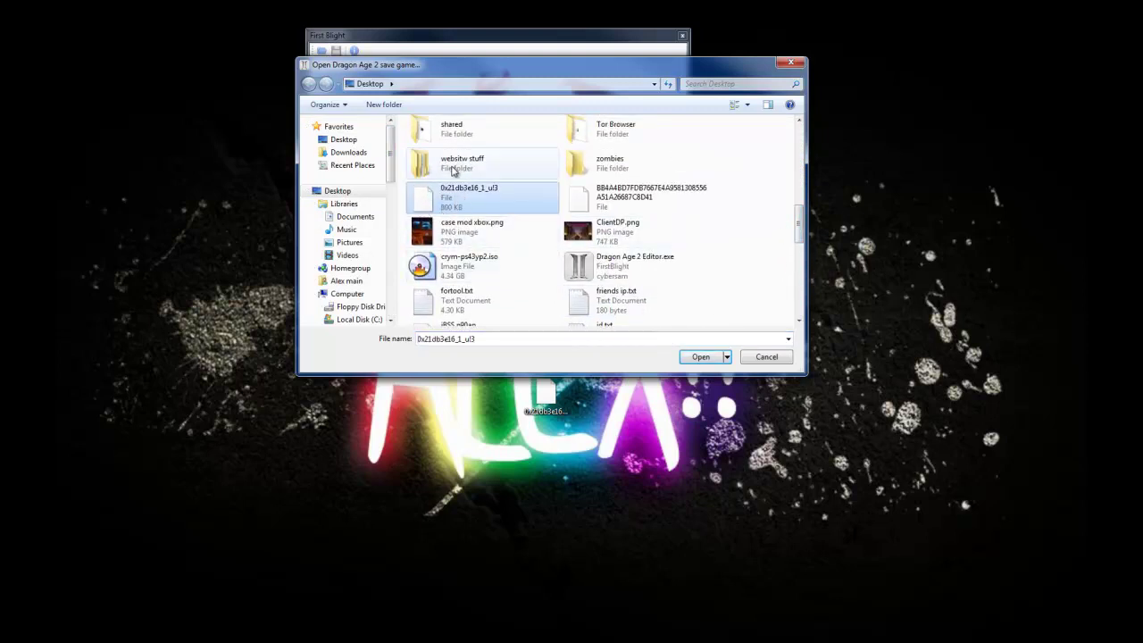
click(701, 357)
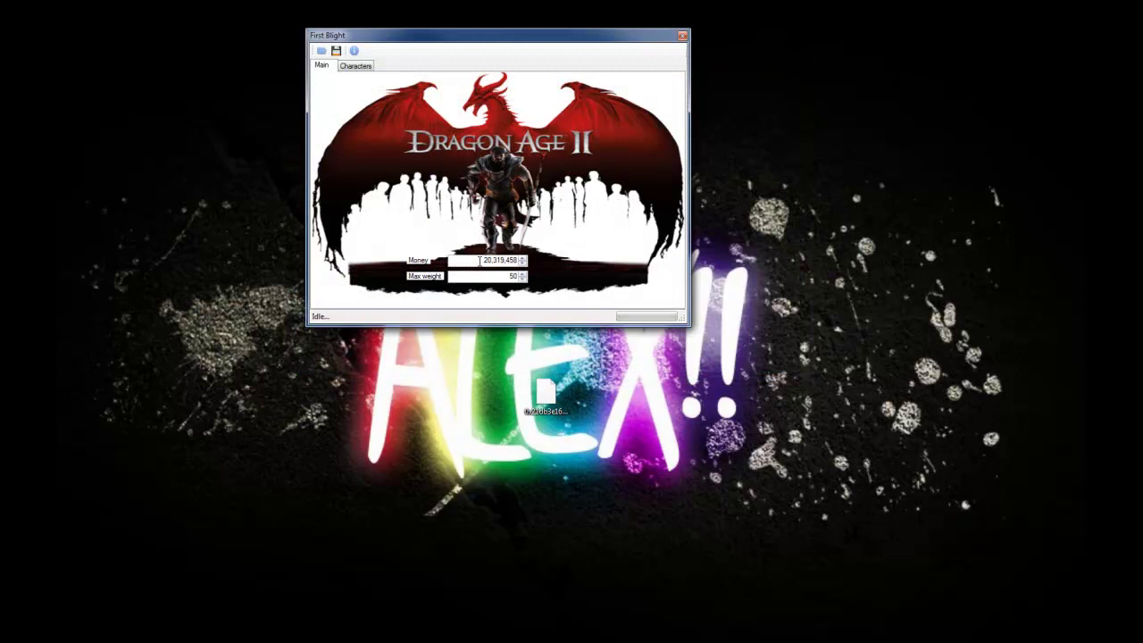
Fill Money and Max weight with 9s, capping them at 1,999,999,999 and 9,999
double_click(479, 260)
text(9999999999999999999)
double_click(477, 275)
double_click(500, 275)
double_click(506, 276)
text(9999999999999)
key(Return)
Check each character's stats on the Characters tab, Char 1 through Char 7
click(362, 66)
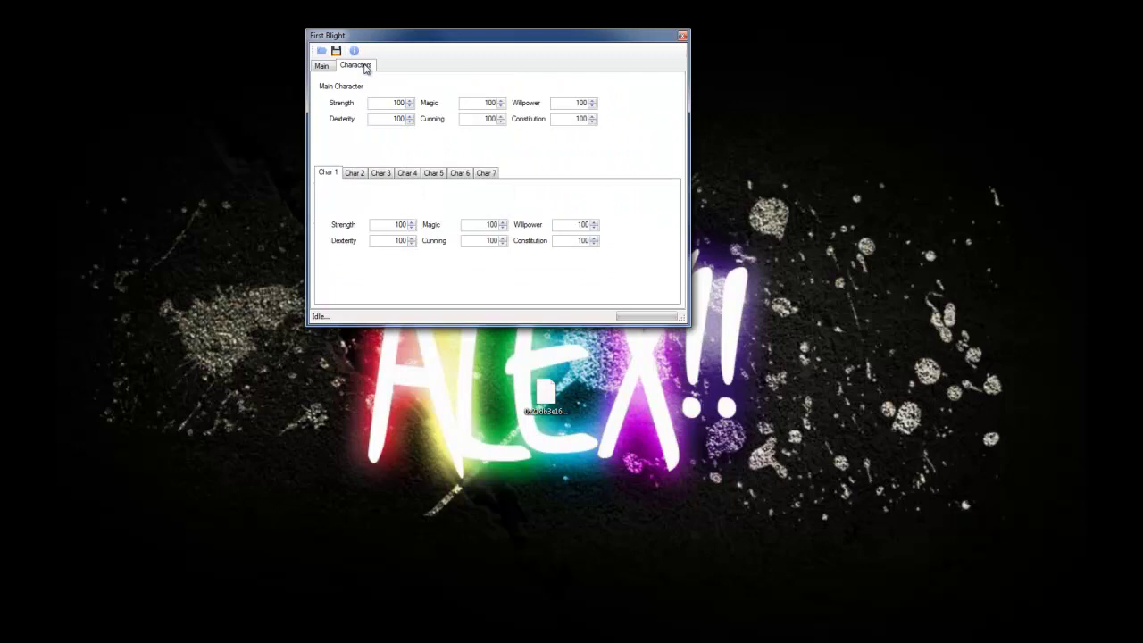
double_click(397, 103)
click(401, 104)
click(362, 173)
click(383, 174)
click(336, 173)
click(354, 173)
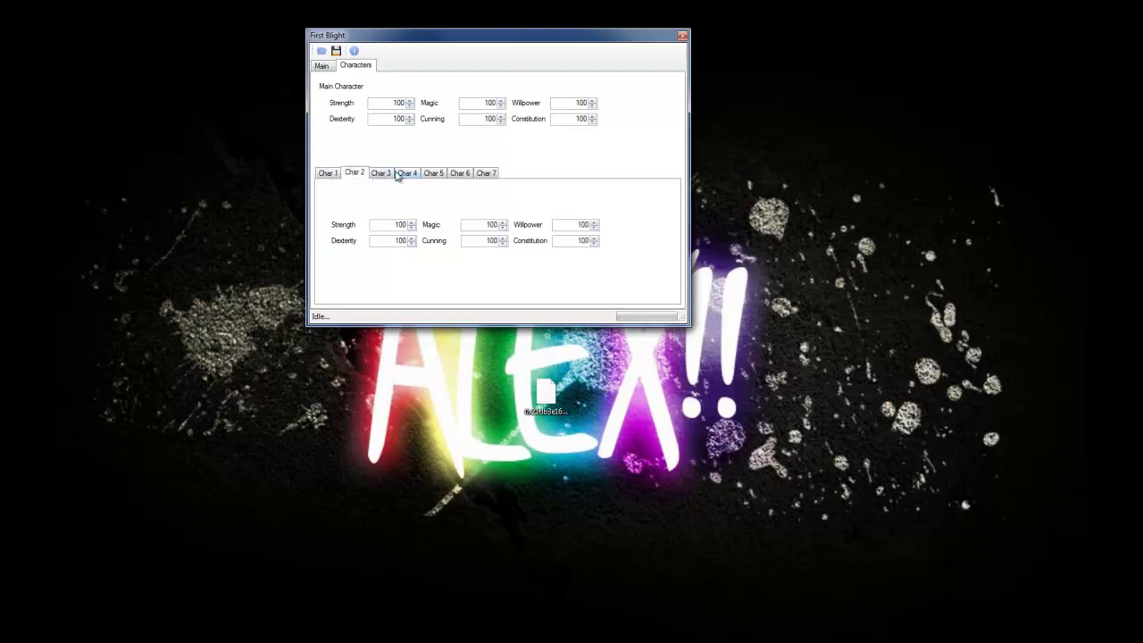
click(408, 173)
click(434, 173)
click(459, 173)
click(485, 174)
click(326, 174)
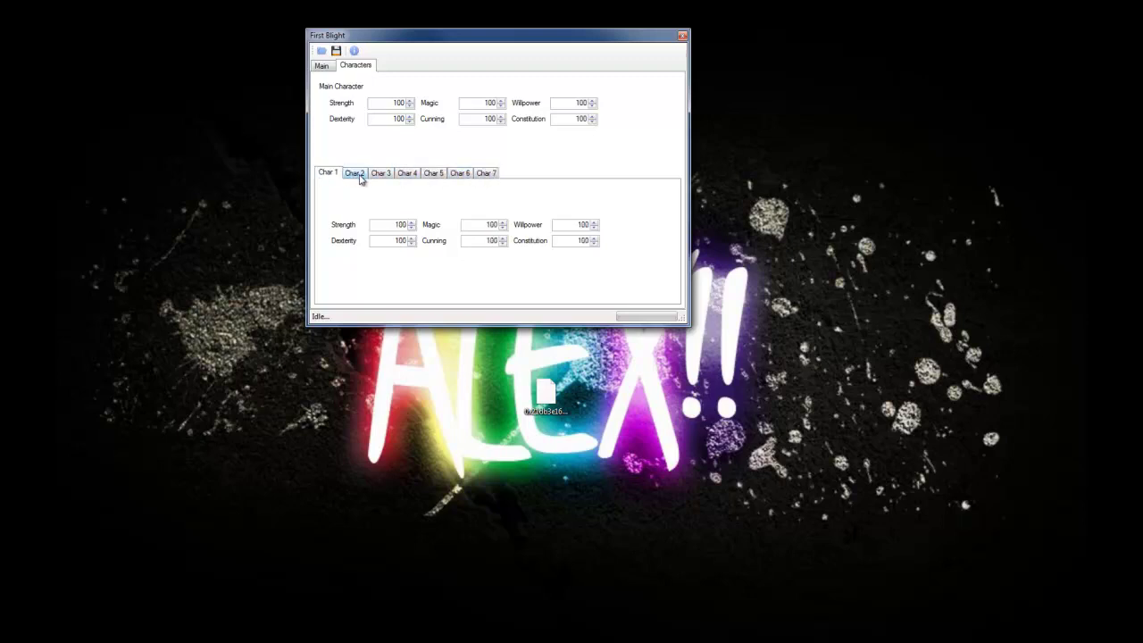
Save the edited file, close First Blight and relaunch Modio
click(337, 52)
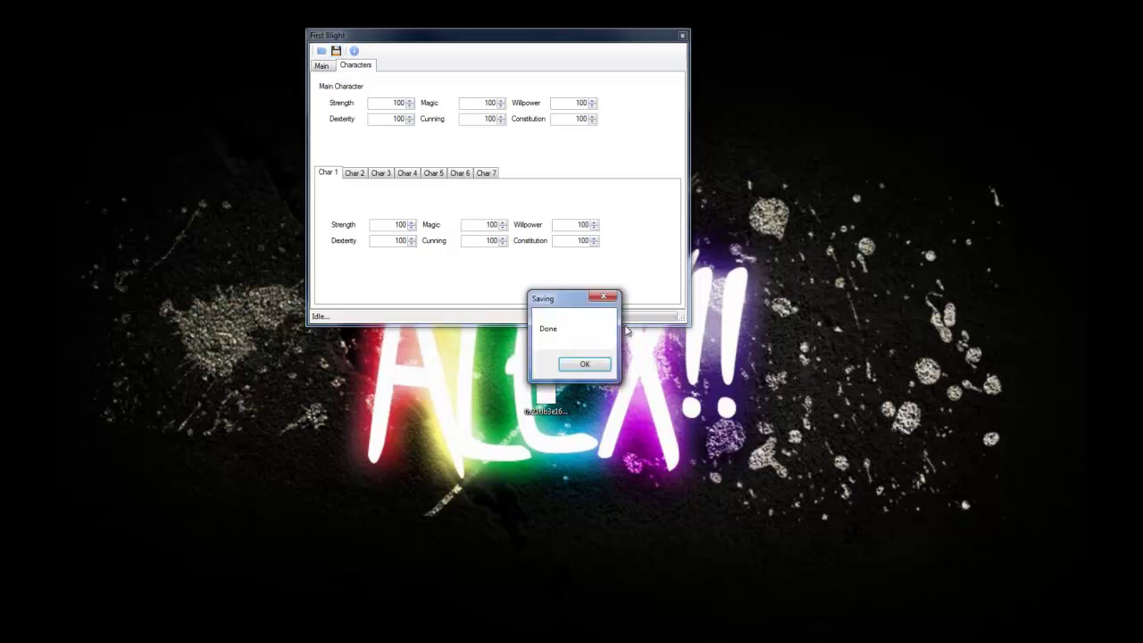
click(586, 362)
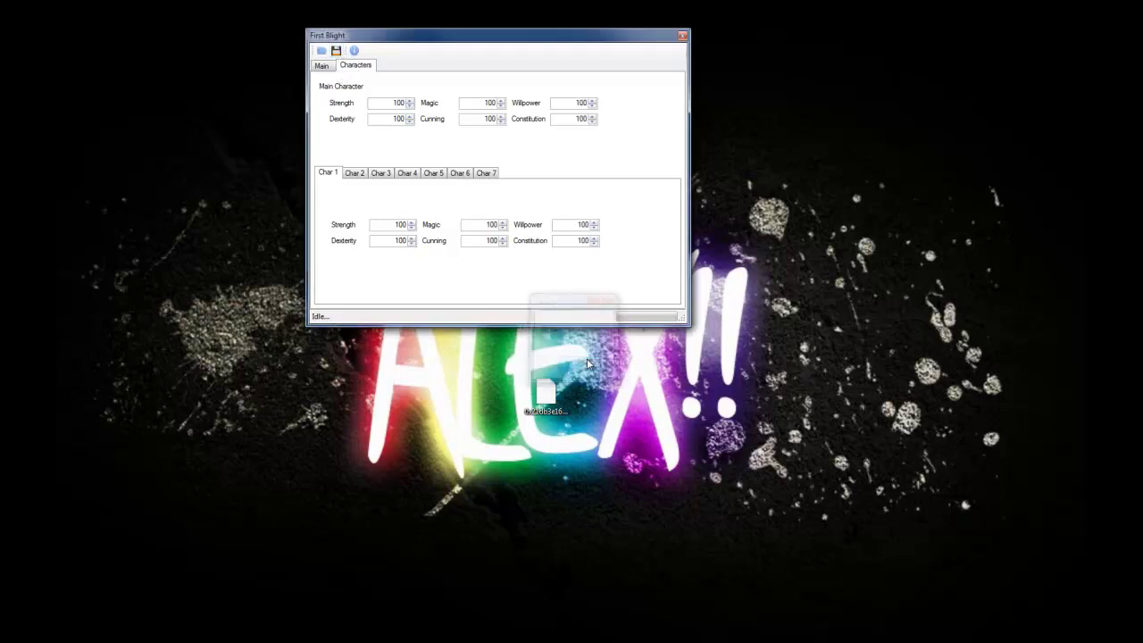
click(682, 37)
double_click(592, 268)
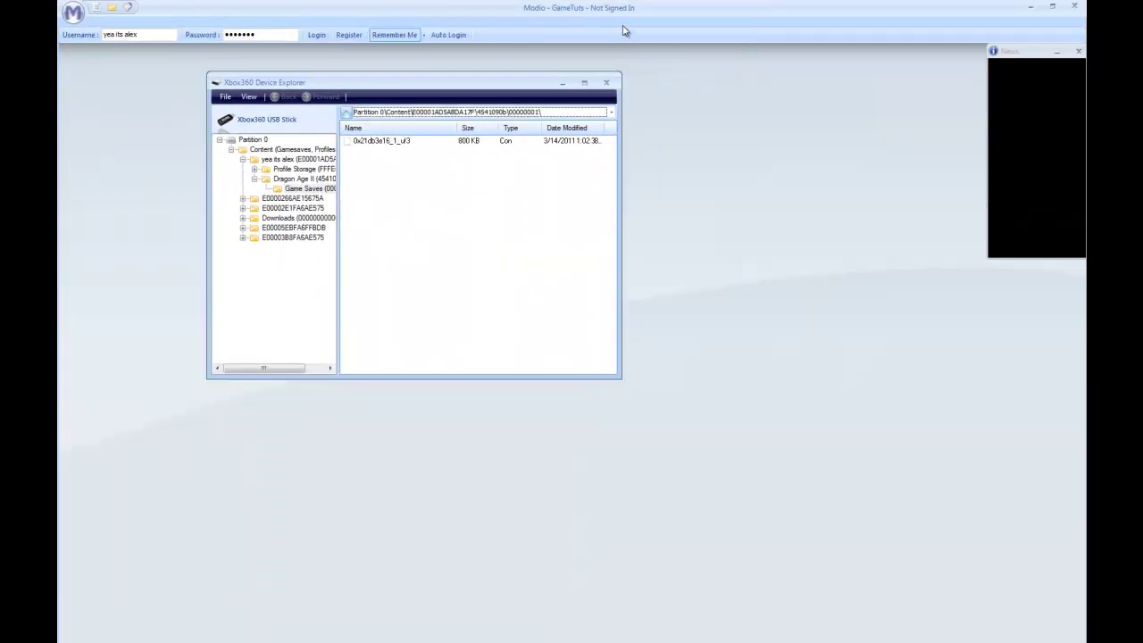
Shrink Modio, load the desktop save, rehash and resign it, then close its window
click(1052, 6)
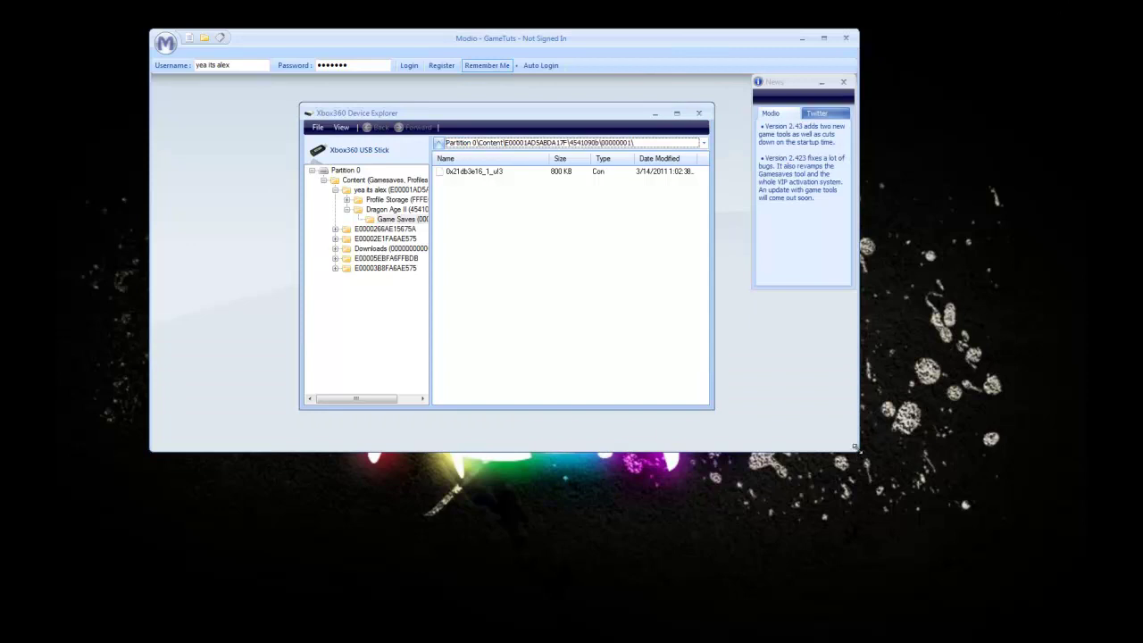
drag(859, 451, 809, 371)
drag(473, 171, 238, 209)
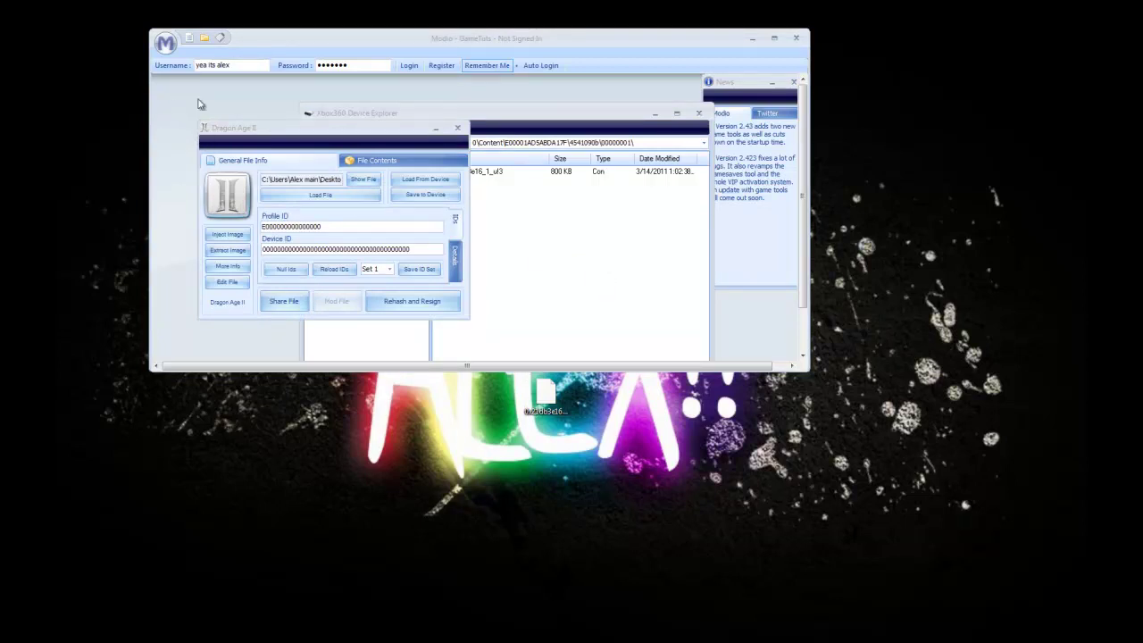
click(421, 308)
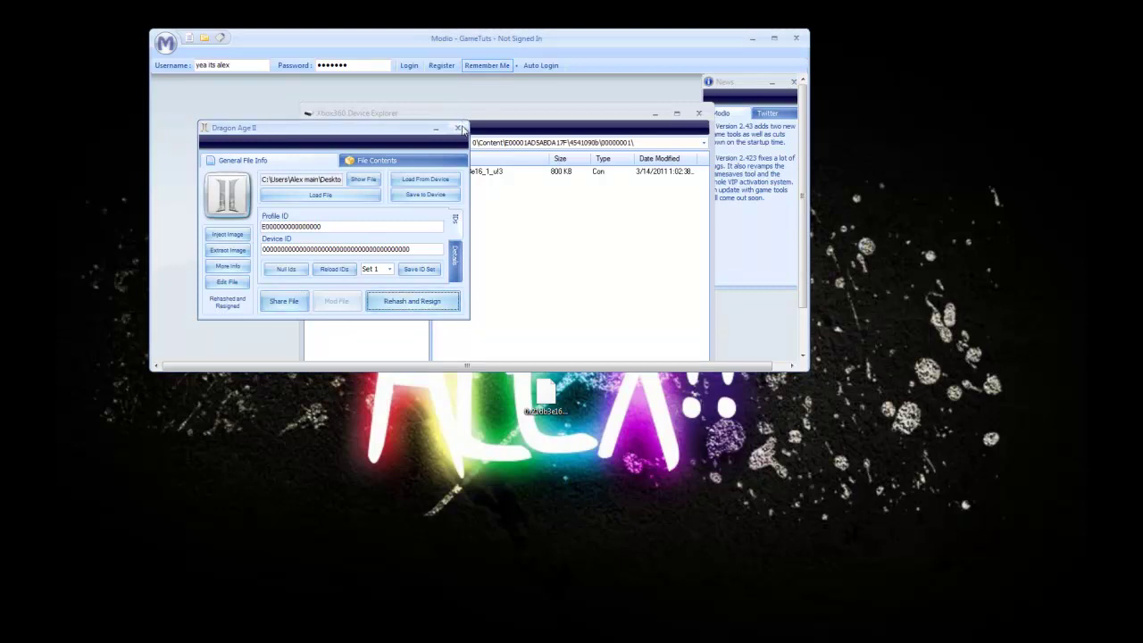
click(460, 130)
Insert the resigned Desktop file 0x21db3e16_1_ul3 onto the USB stick, overwriting the original 800 KB save
click(492, 174)
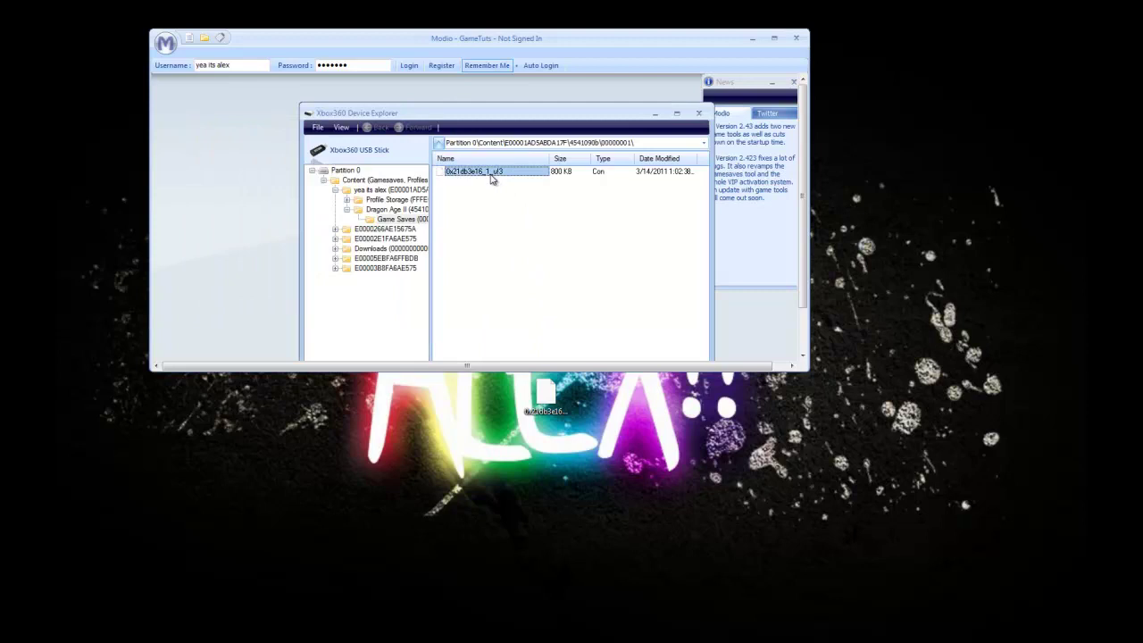
right_click(491, 179)
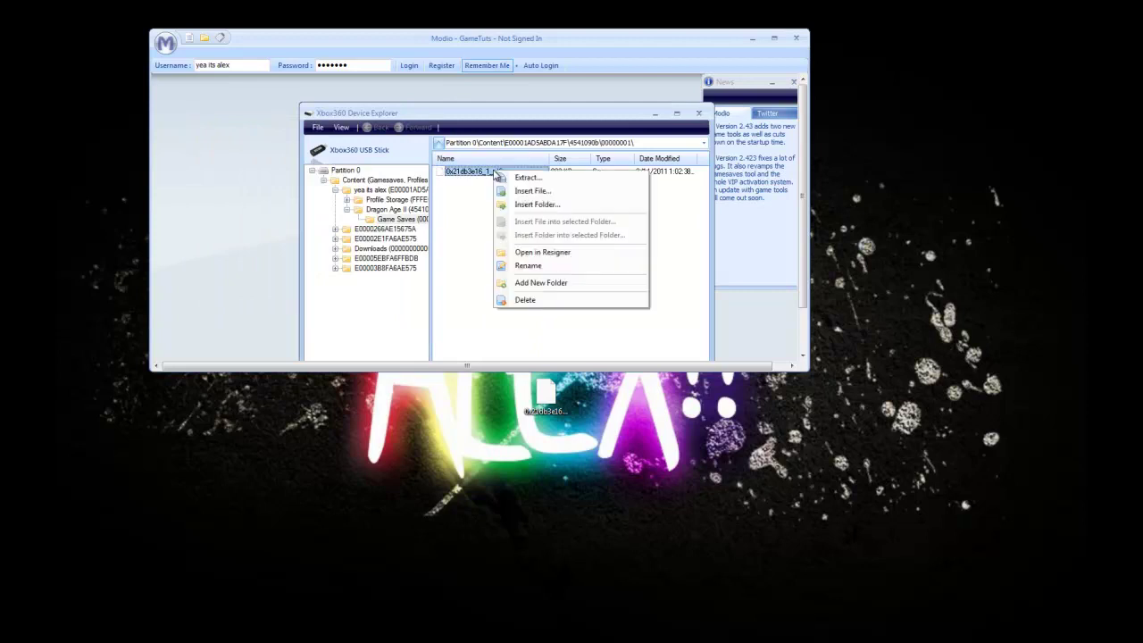
click(569, 196)
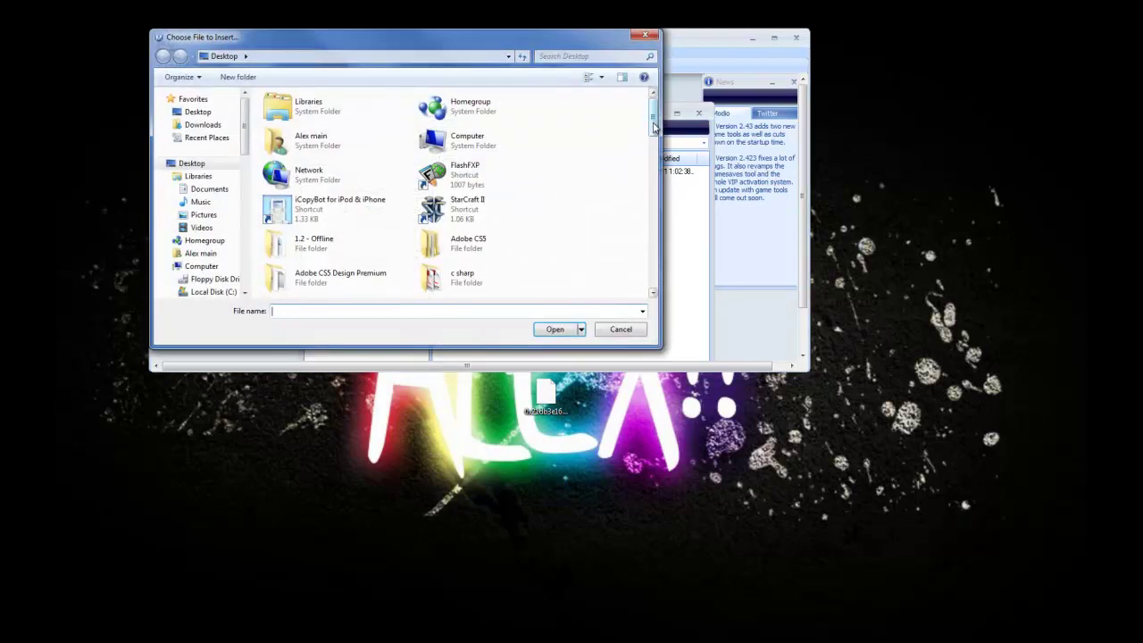
drag(655, 125, 634, 205)
click(370, 158)
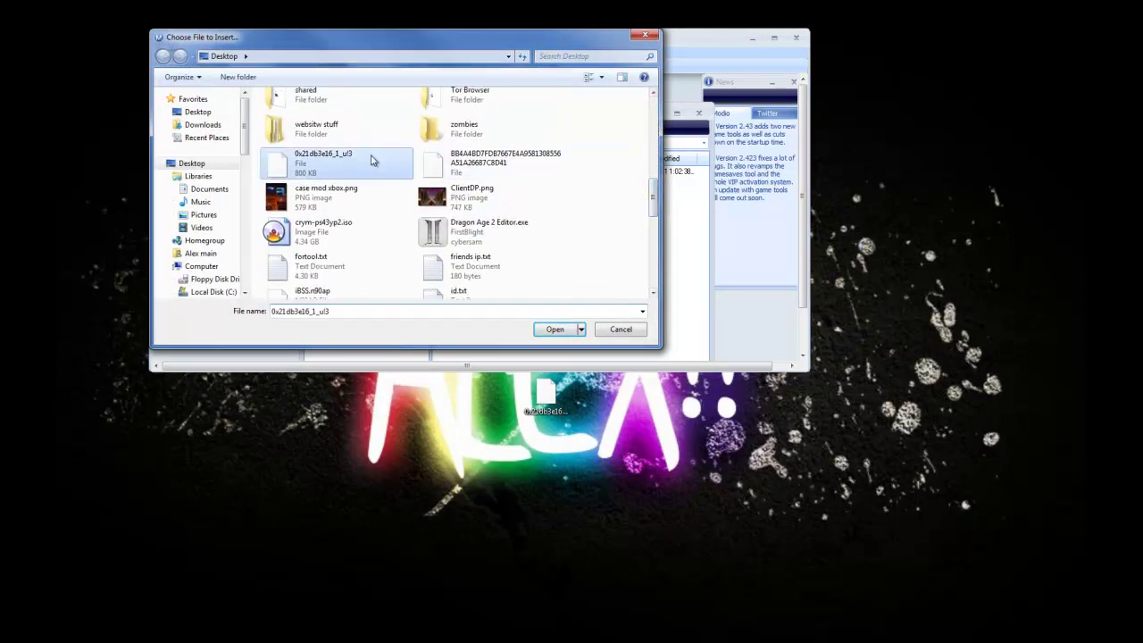
click(555, 329)
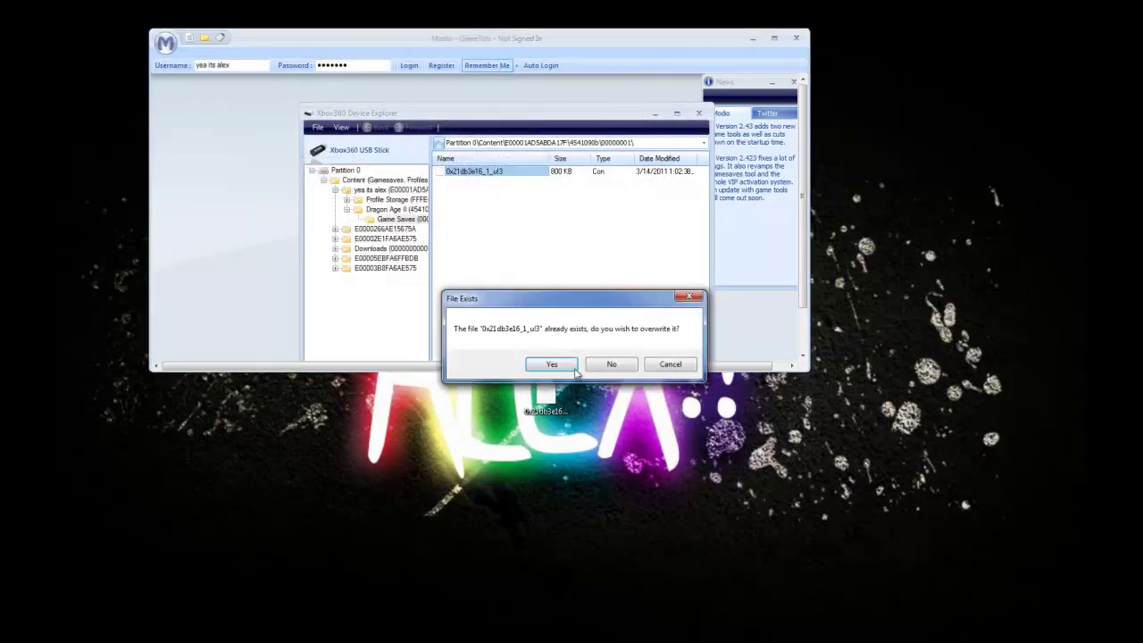
click(557, 368)
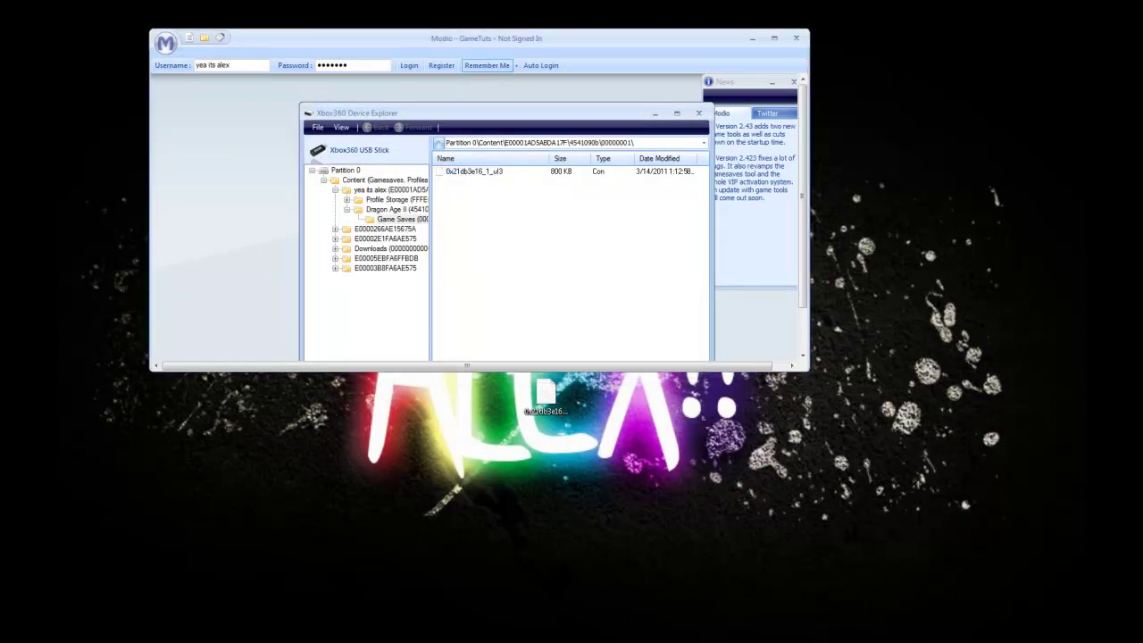
click(497, 175)
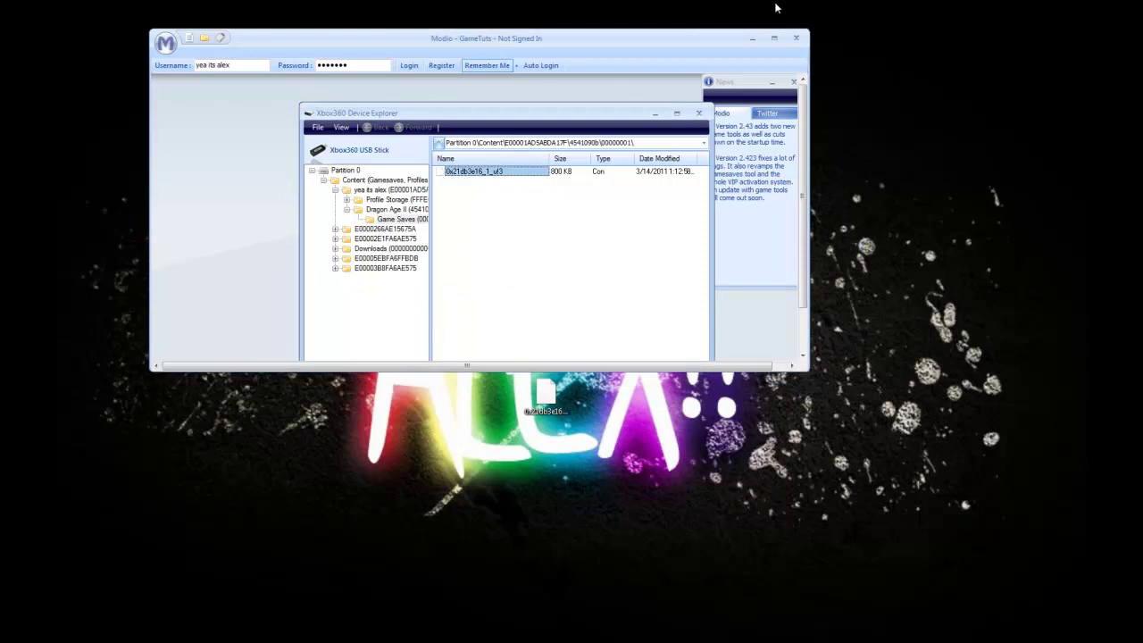